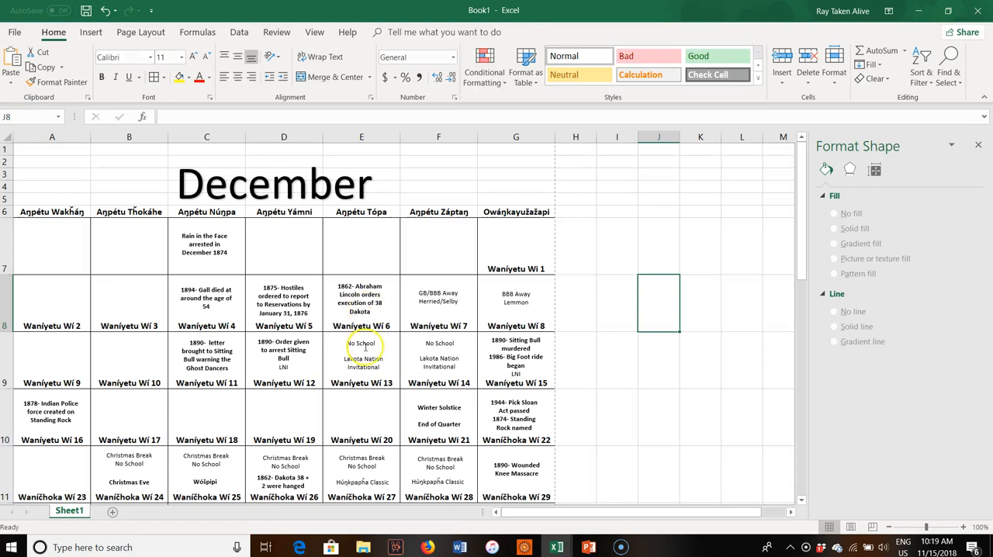
Examine the finished December calendar's layout, including the weekday headers, date labels and event entries.
{"action": "scroll", "coordinate": [59, 316], "scroll_direction": "up", "scroll_amount": 1}
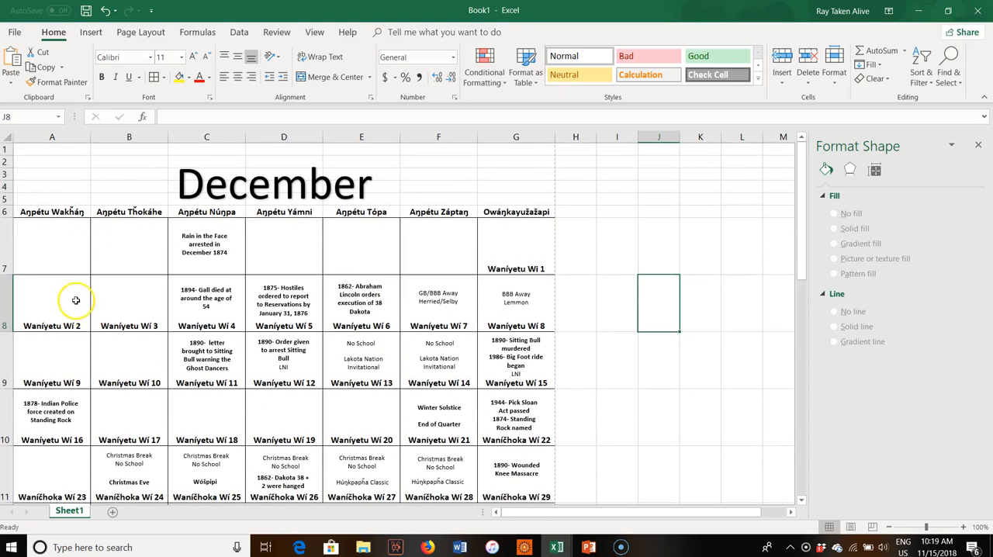
{"action": "left_click", "coordinate": [55, 212]}
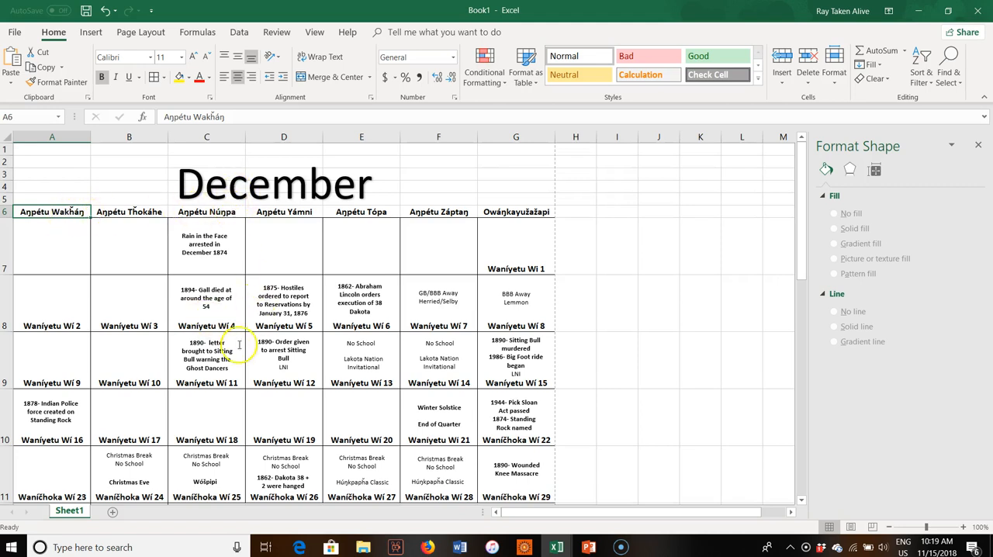
{"action": "scroll", "coordinate": [316, 427], "scroll_direction": "down", "scroll_amount": 2}
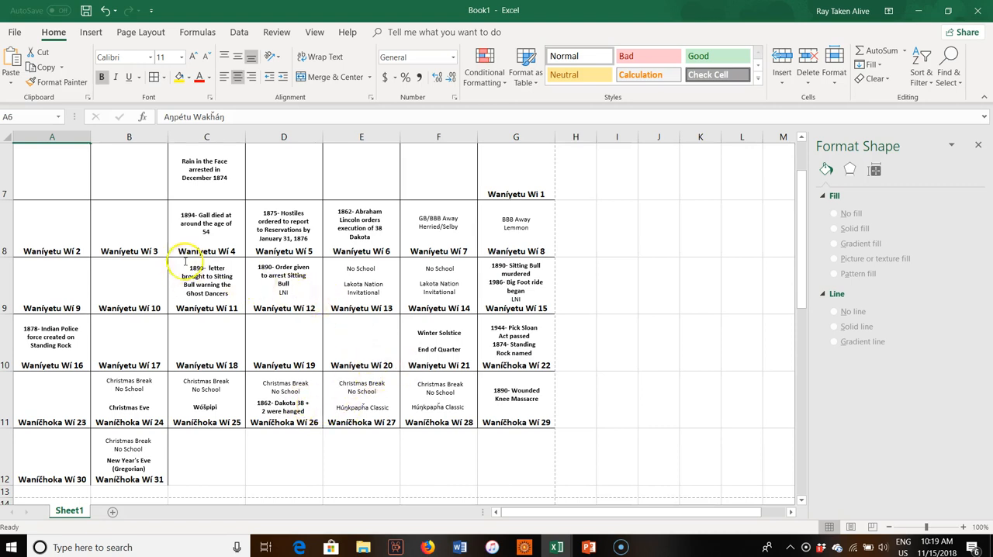
{"action": "left_click", "coordinate": [138, 250]}
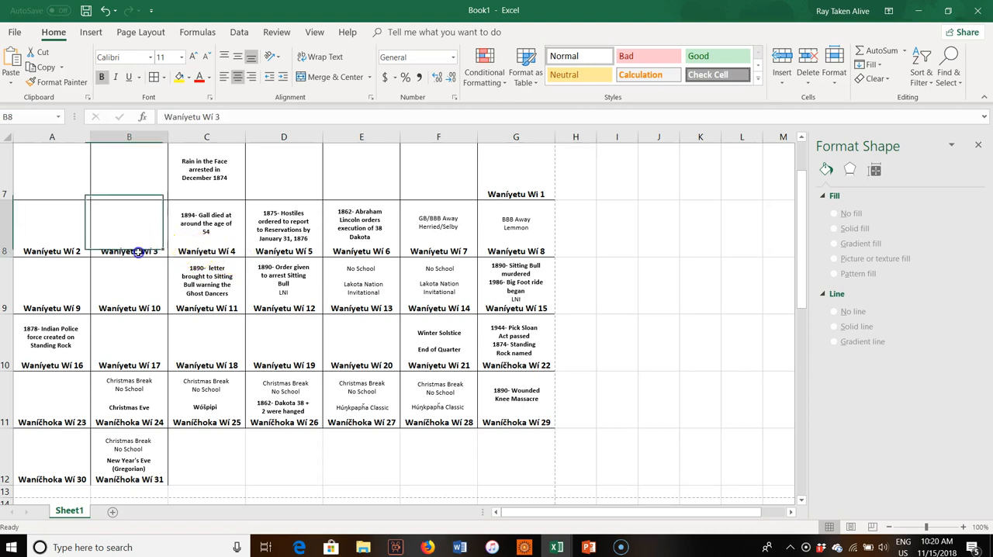
{"action": "left_click", "coordinate": [500, 355]}
{"action": "left_click", "coordinate": [592, 399]}
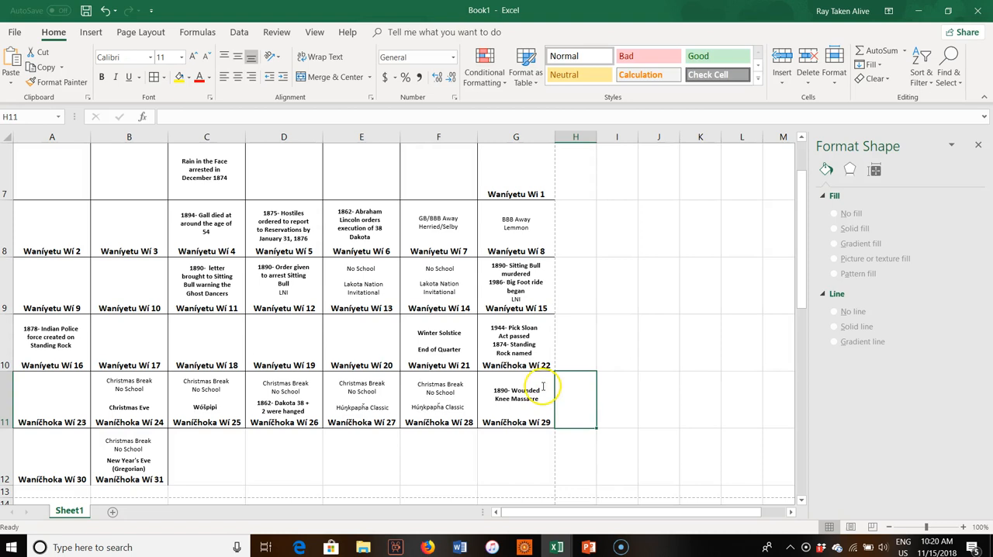
{"action": "left_click", "coordinate": [518, 365]}
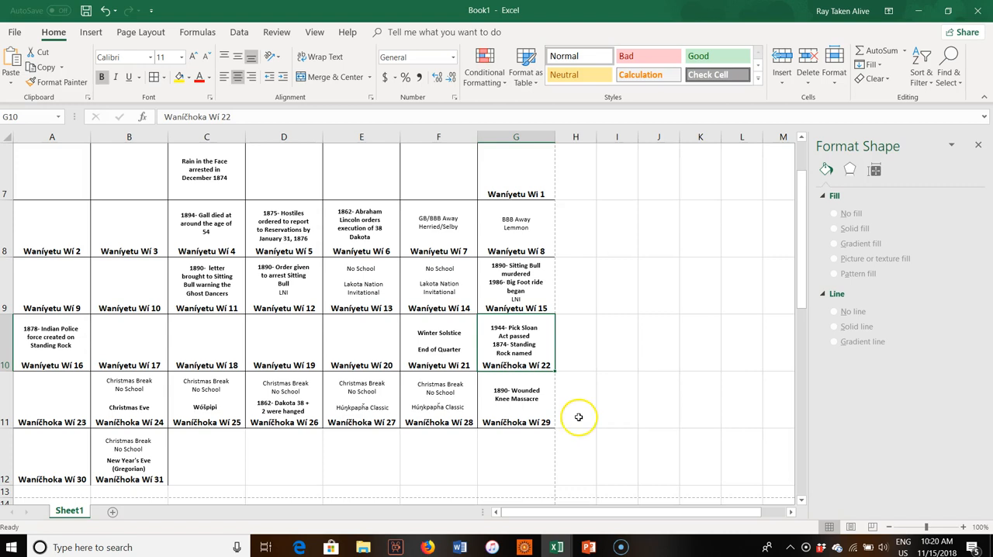
{"action": "left_click_drag", "start_coordinate": [585, 379], "coordinate": [577, 366]}
{"action": "scroll", "coordinate": [279, 452], "scroll_direction": "up", "scroll_amount": 1}
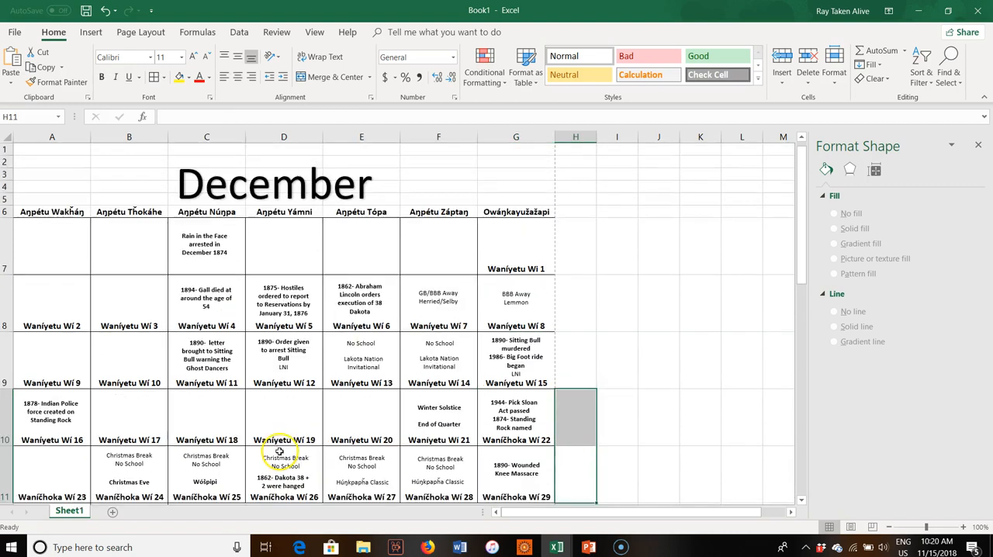
{"action": "scroll", "coordinate": [262, 399], "scroll_direction": "down", "scroll_amount": 1}
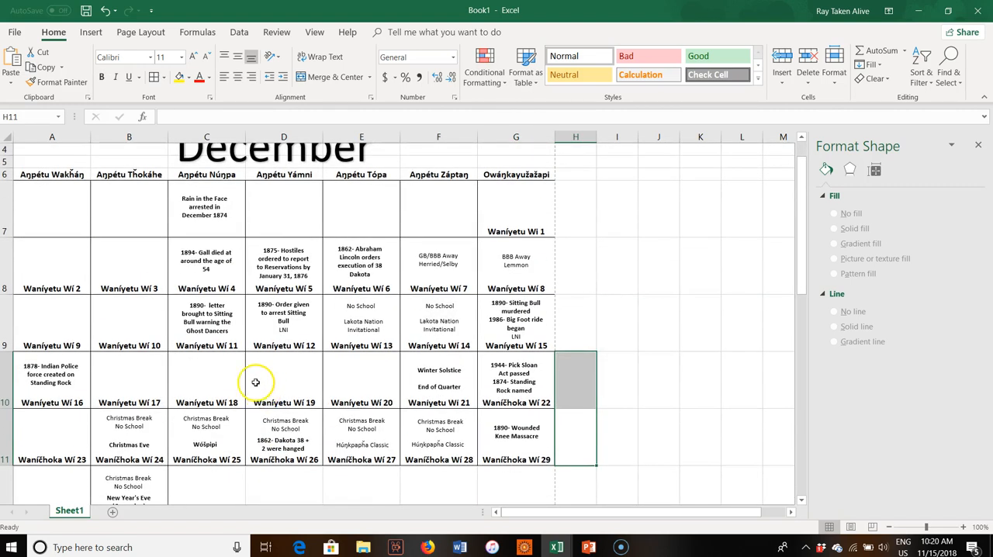
{"action": "scroll", "coordinate": [255, 382], "scroll_direction": "up", "scroll_amount": 1}
{"action": "scroll", "coordinate": [246, 406], "scroll_direction": "down", "scroll_amount": 1}
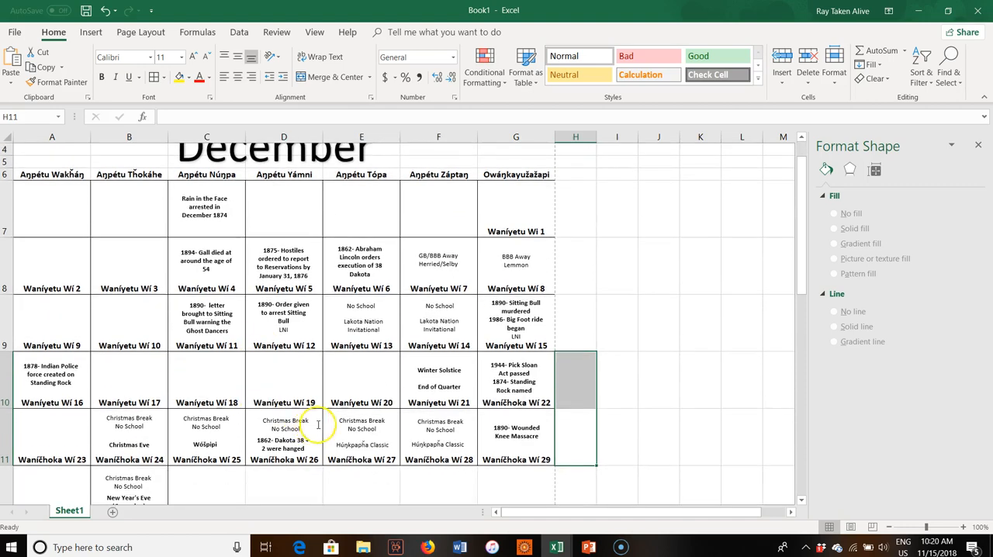
{"action": "left_click", "coordinate": [556, 547]}
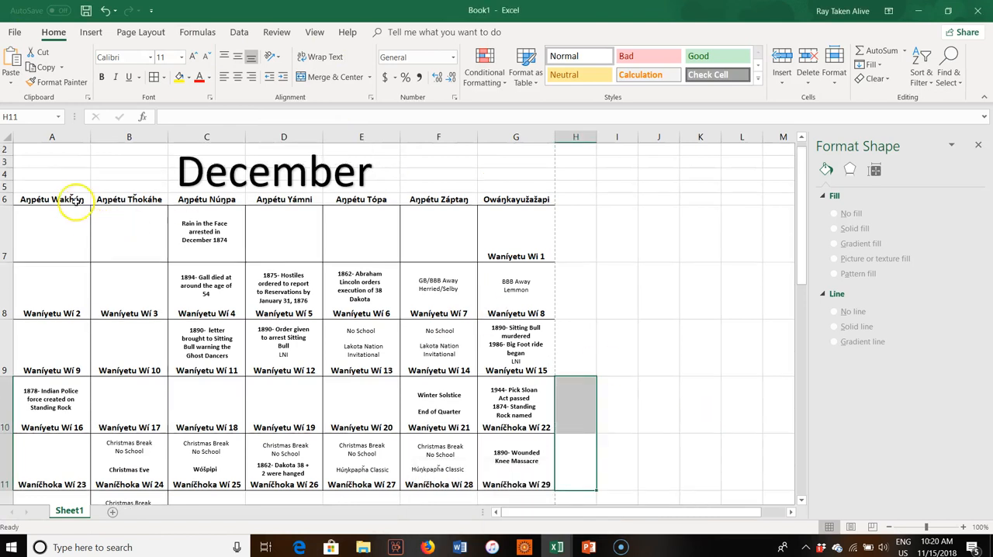
Create a new blank workbook.
{"action": "left_click", "coordinate": [15, 32]}
{"action": "left_click", "coordinate": [28, 79]}
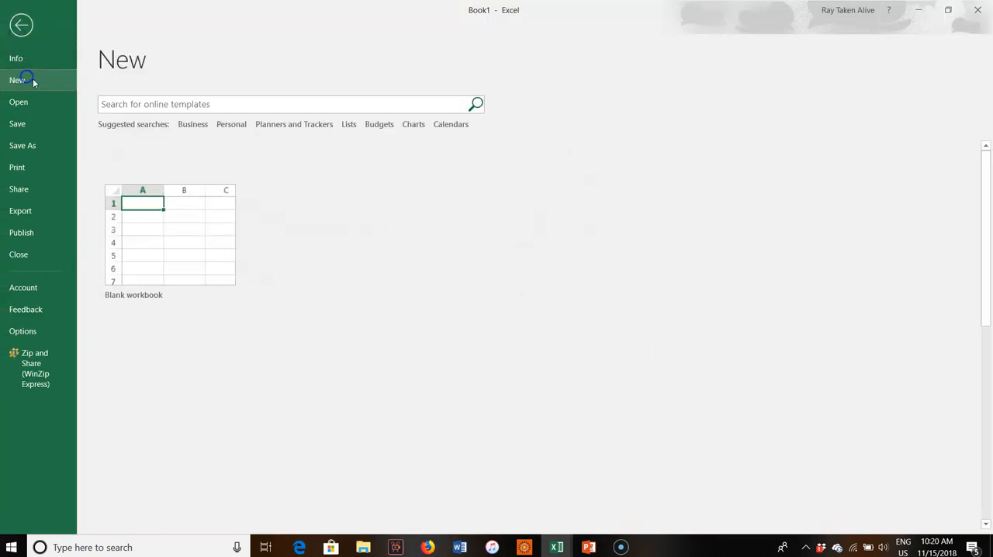
{"action": "left_click", "coordinate": [137, 240]}
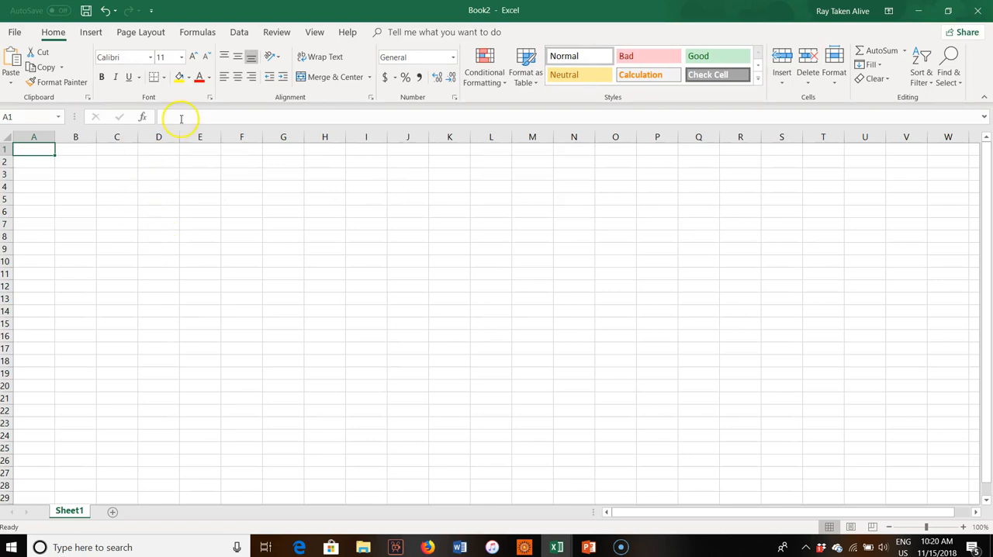
Switch the sheet to Page Break Preview and back to Normal view so the page boundaries are drawn.
{"action": "left_click", "coordinate": [311, 32]}
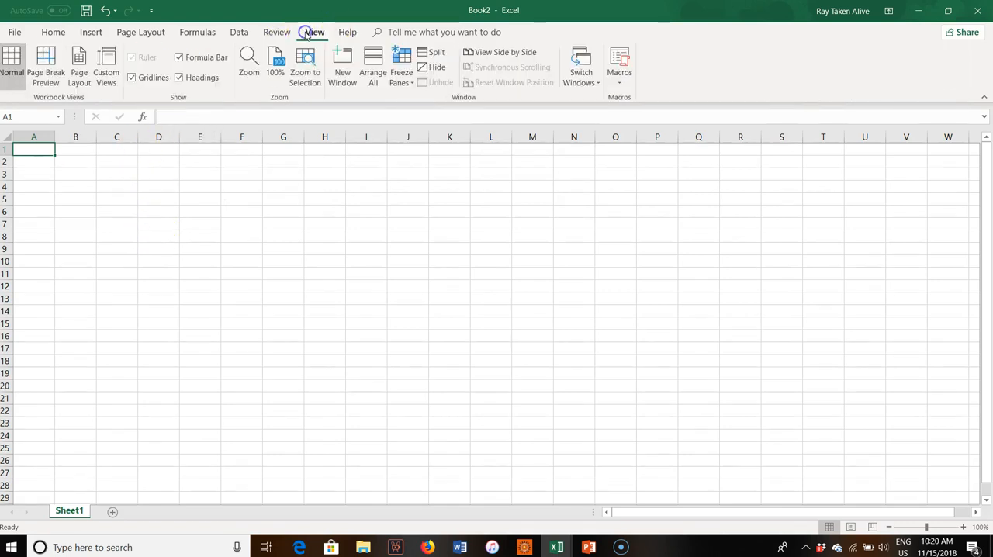
{"action": "left_click", "coordinate": [47, 77]}
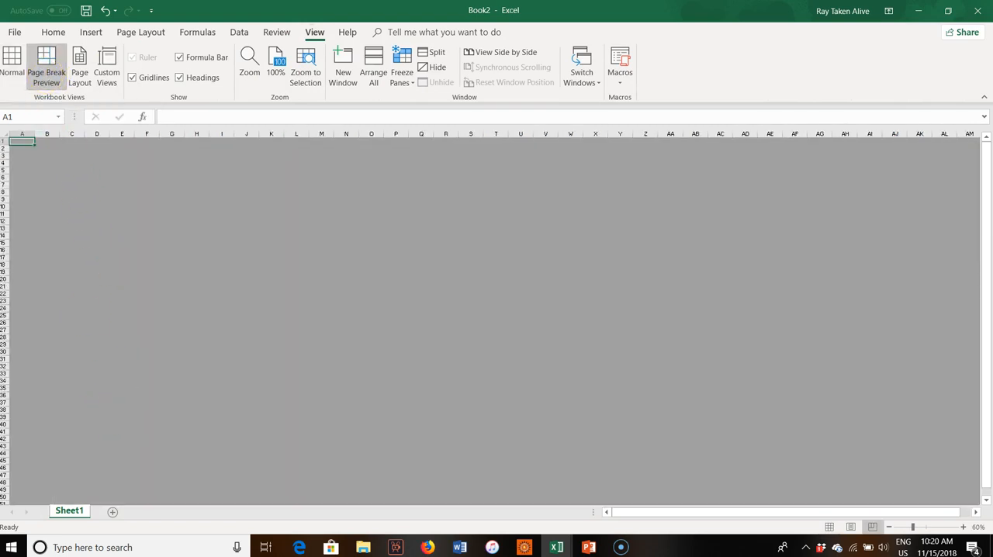
{"action": "left_click", "coordinate": [12, 63]}
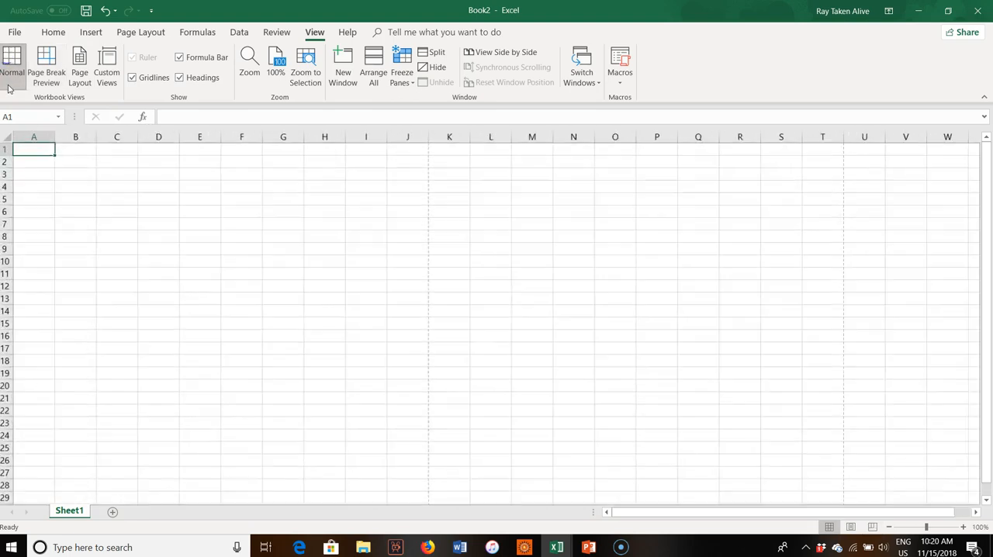
Examine where the dashed page boundaries fall across the columns and down the rows of the blank sheet.
{"action": "left_click", "coordinate": [417, 248]}
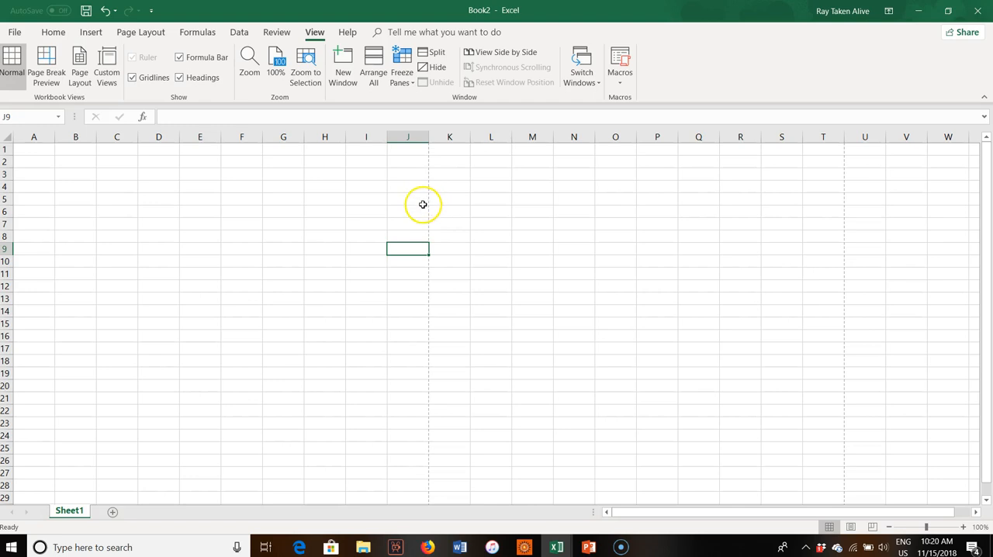
{"action": "scroll", "coordinate": [333, 432], "scroll_direction": "down", "scroll_amount": 2}
{"action": "scroll", "coordinate": [334, 433], "scroll_direction": "down", "scroll_amount": 11}
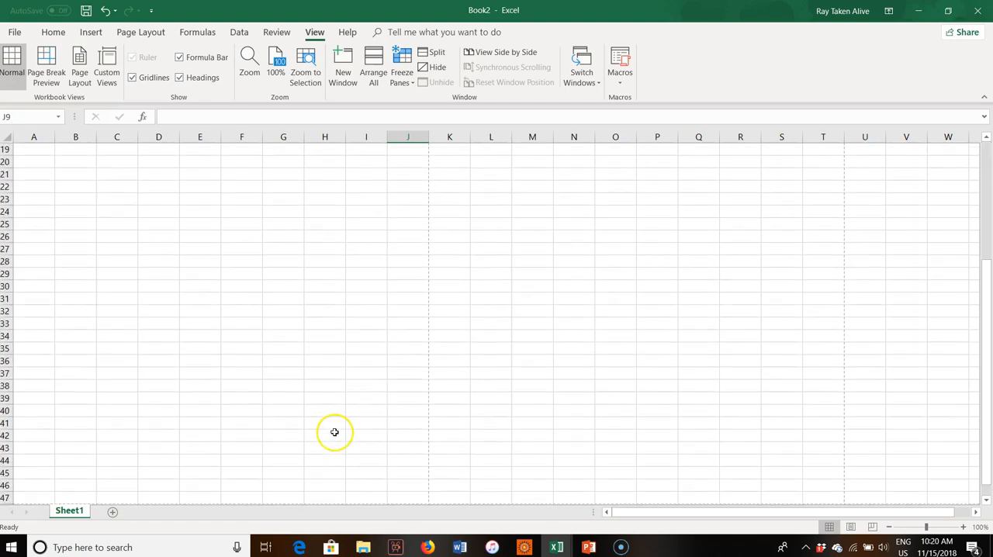
{"action": "left_click", "coordinate": [131, 238]}
{"action": "scroll", "coordinate": [385, 256], "scroll_direction": "up", "scroll_amount": 12}
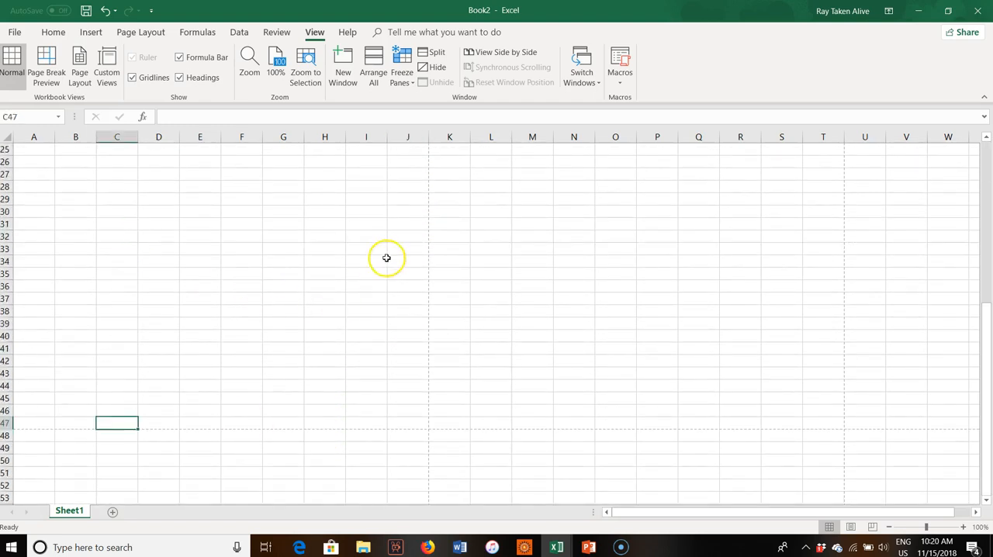
{"action": "left_click", "coordinate": [391, 189]}
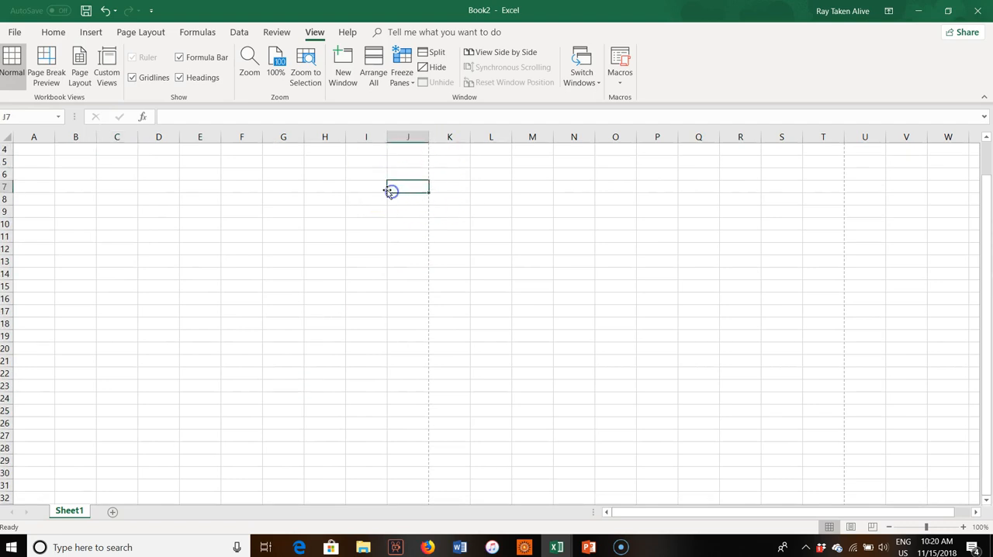
{"action": "left_click", "coordinate": [585, 238]}
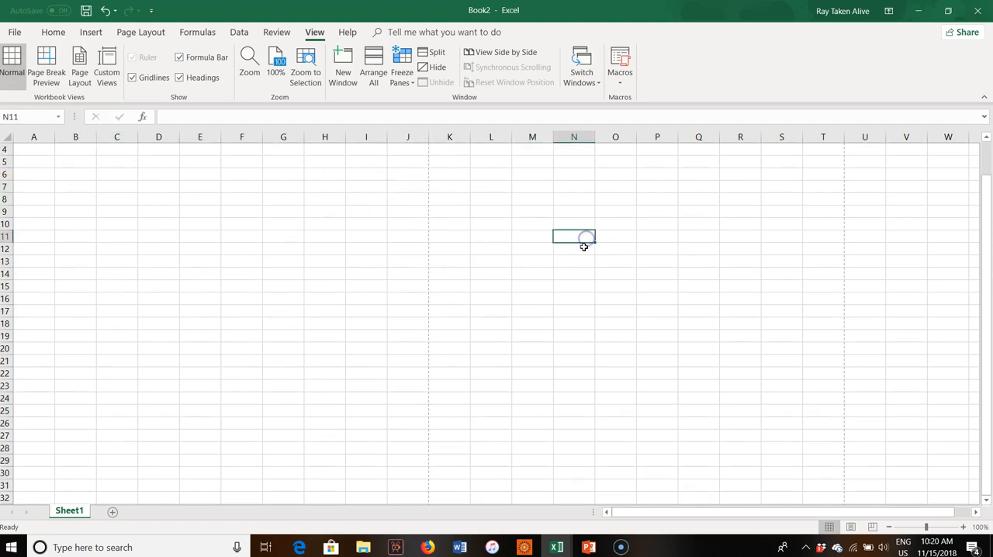
{"action": "left_click", "coordinate": [363, 200]}
{"action": "left_click", "coordinate": [421, 175]}
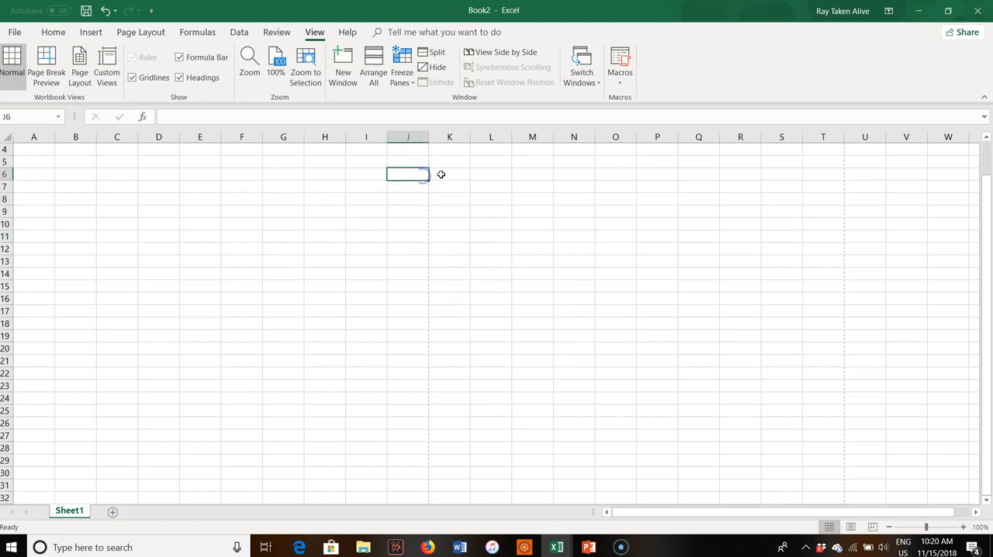
{"action": "scroll", "coordinate": [208, 347], "scroll_direction": "down", "scroll_amount": 2}
{"action": "scroll", "coordinate": [207, 347], "scroll_direction": "up", "scroll_amount": 3}
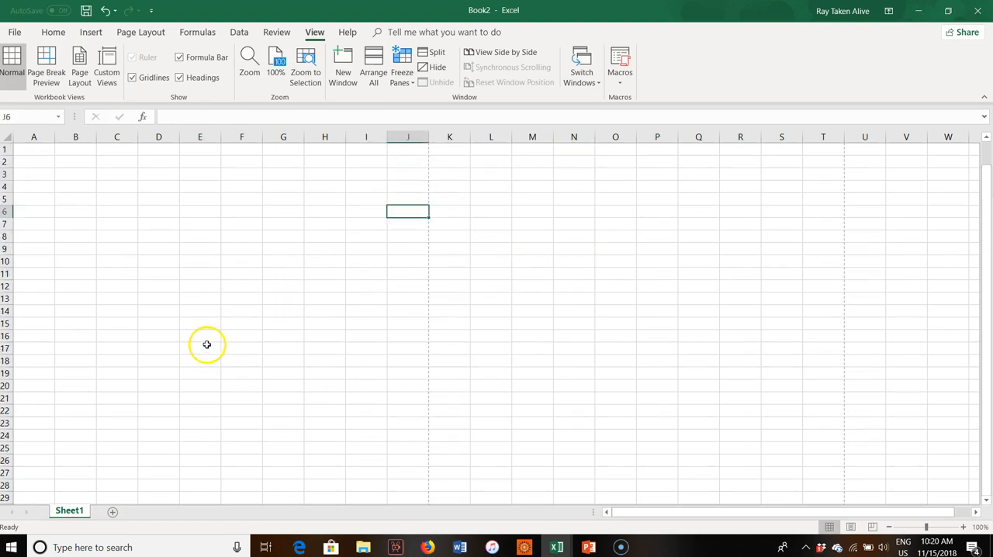
Set the page orientation to Landscape.
{"action": "left_click", "coordinate": [53, 31]}
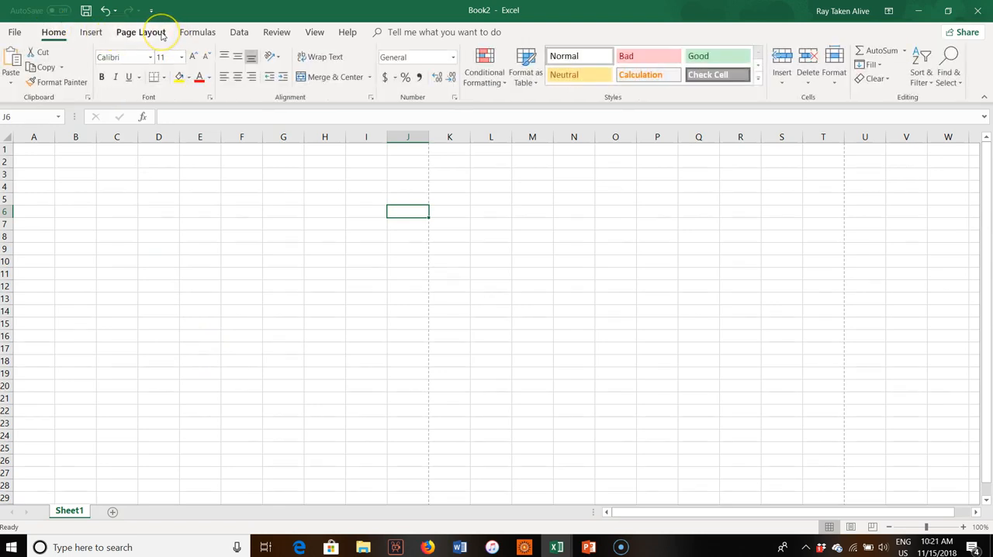
{"action": "left_click", "coordinate": [141, 32]}
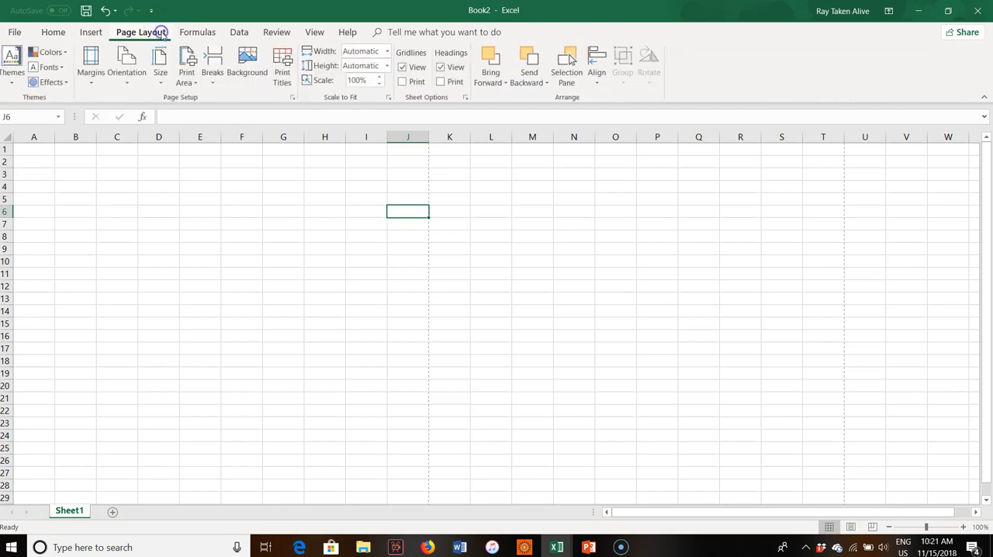
{"action": "left_click", "coordinate": [127, 90]}
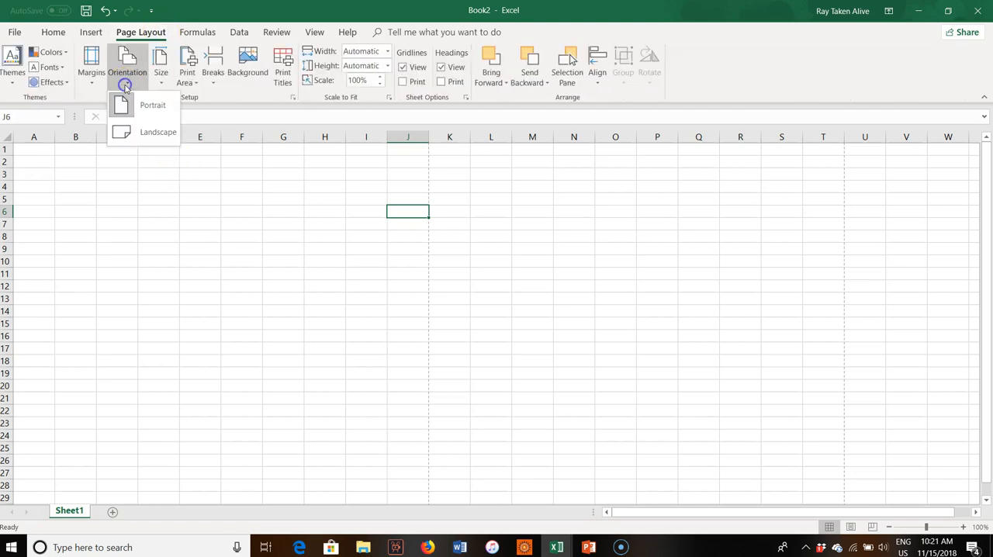
{"action": "left_click", "coordinate": [140, 129]}
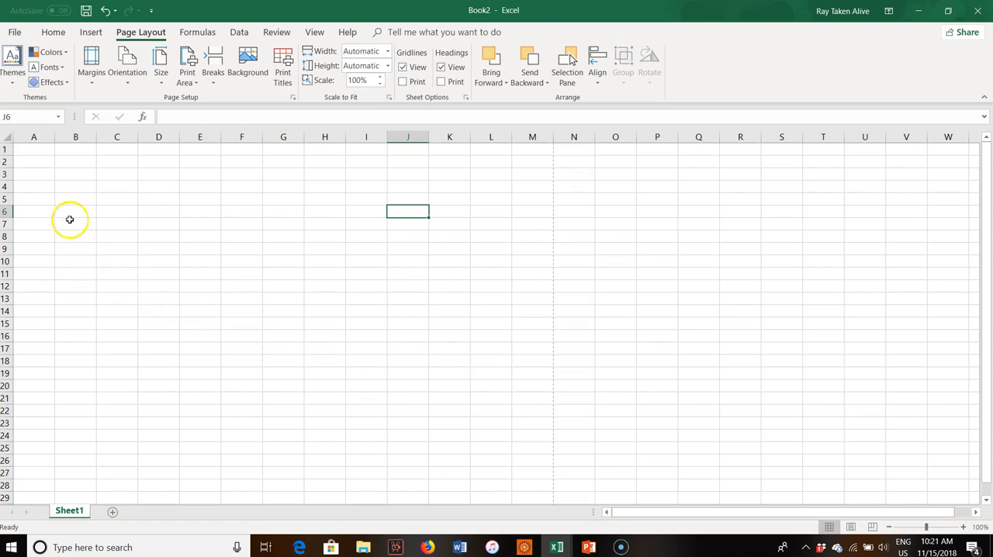
Widen columns A through G equally so the seven columns fill the page width up to the page break.
{"action": "left_click", "coordinate": [33, 138]}
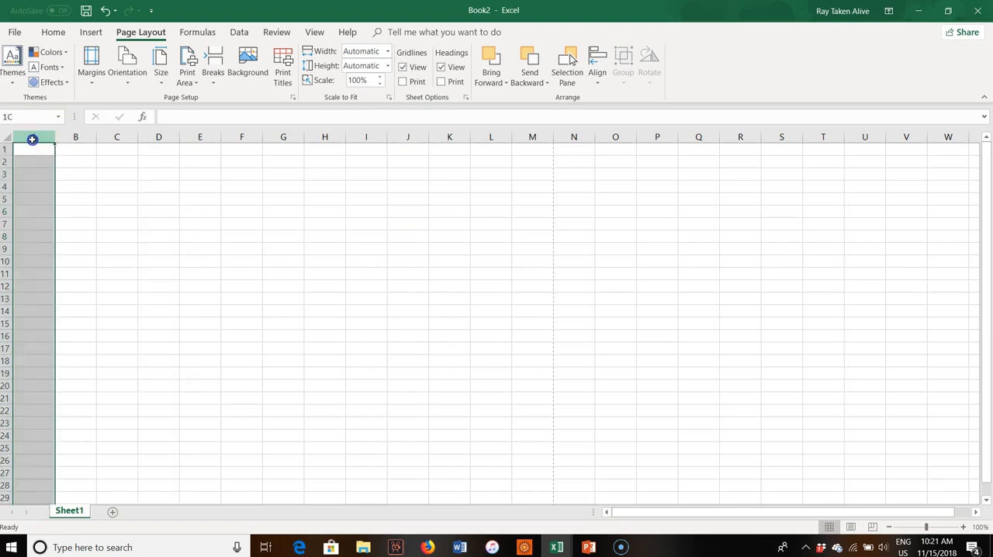
{"action": "left_click_drag", "start_coordinate": [33, 140], "coordinate": [281, 136]}
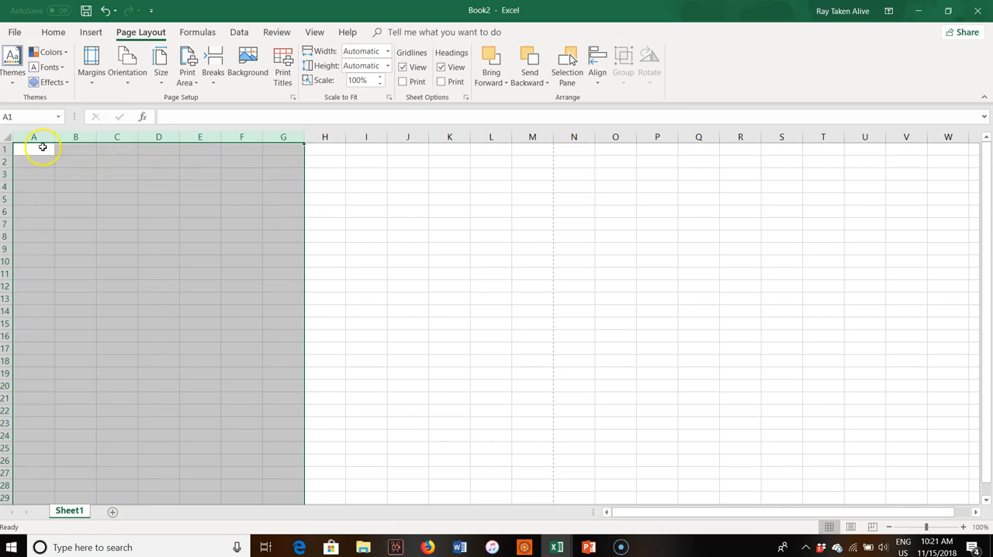
{"action": "left_click_drag", "start_coordinate": [55, 136], "coordinate": [88, 141]}
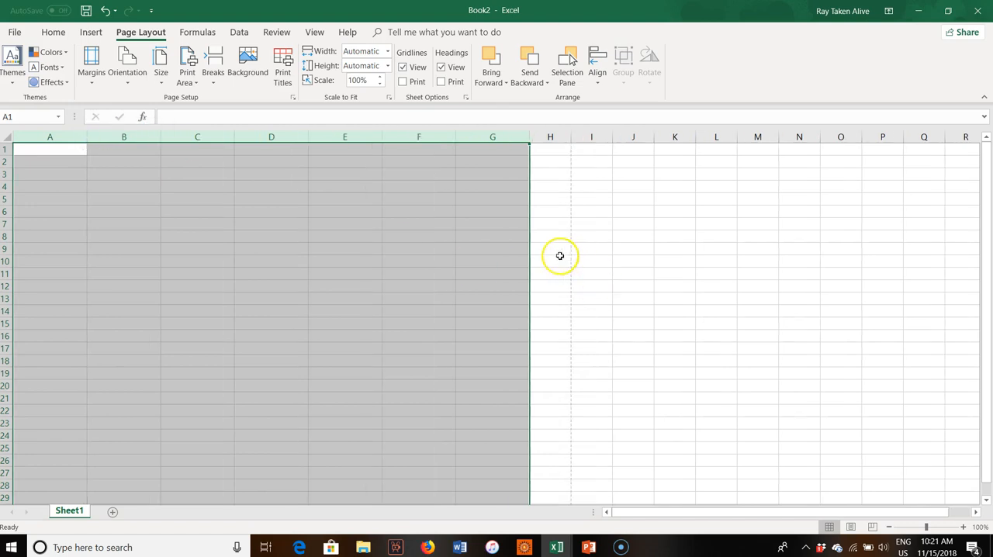
{"action": "left_click_drag", "start_coordinate": [86, 136], "coordinate": [90, 137]}
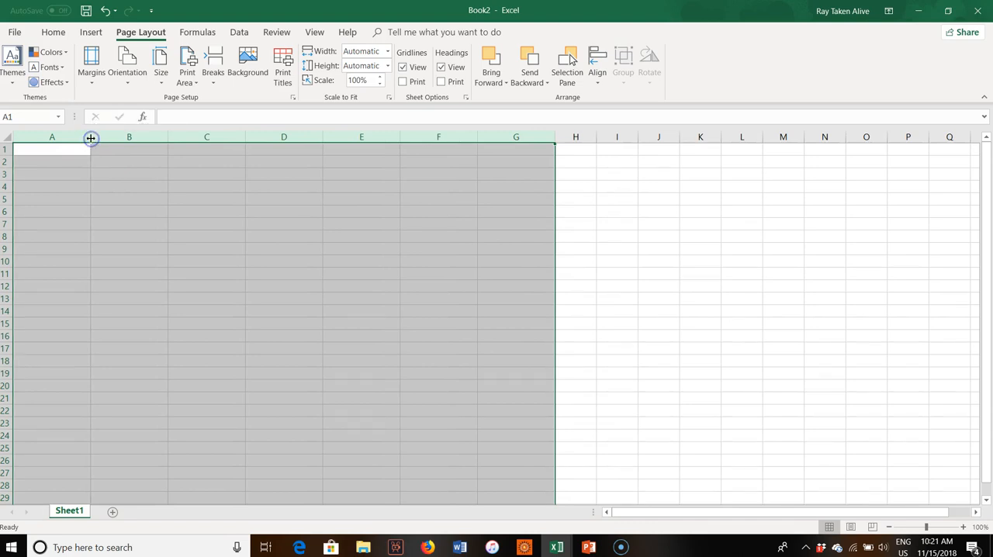
{"action": "left_click_drag", "start_coordinate": [90, 137], "coordinate": [90, 137]}
{"action": "left_click", "coordinate": [606, 351]}
{"action": "left_click", "coordinate": [512, 346]}
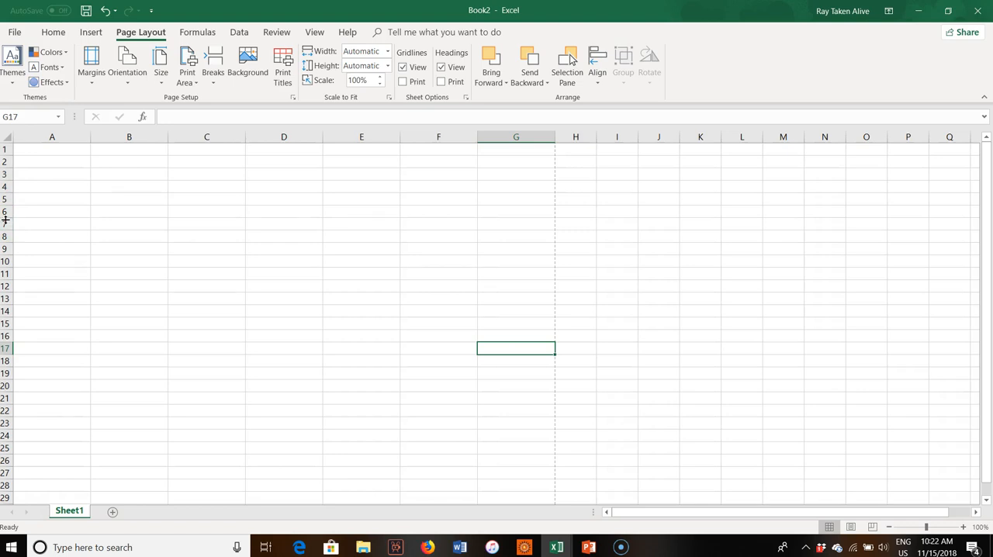
Select rows 5 through 10 and enlarge them equally to start forming the six week rows.
{"action": "left_click", "coordinate": [7, 223]}
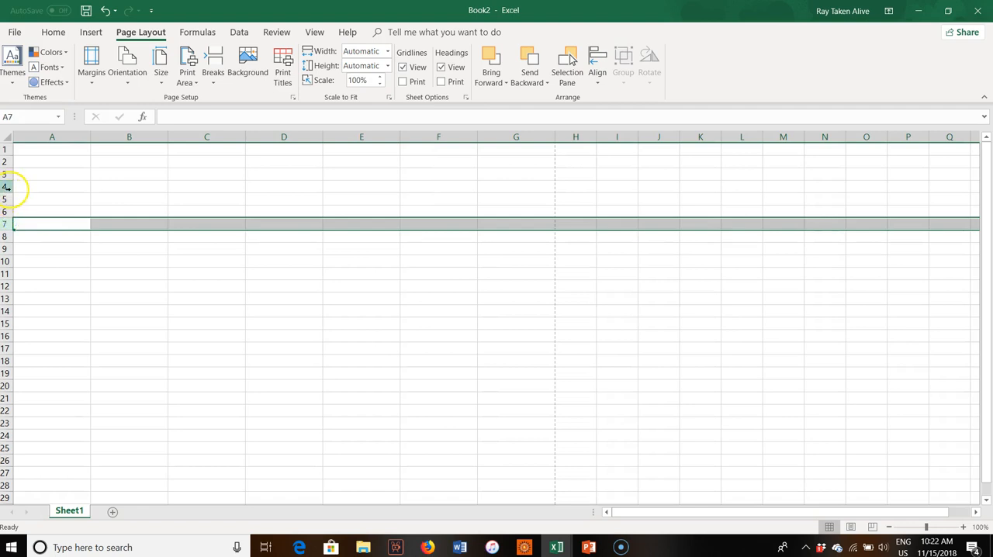
{"action": "left_click", "coordinate": [6, 187]}
{"action": "left_click", "coordinate": [6, 200]}
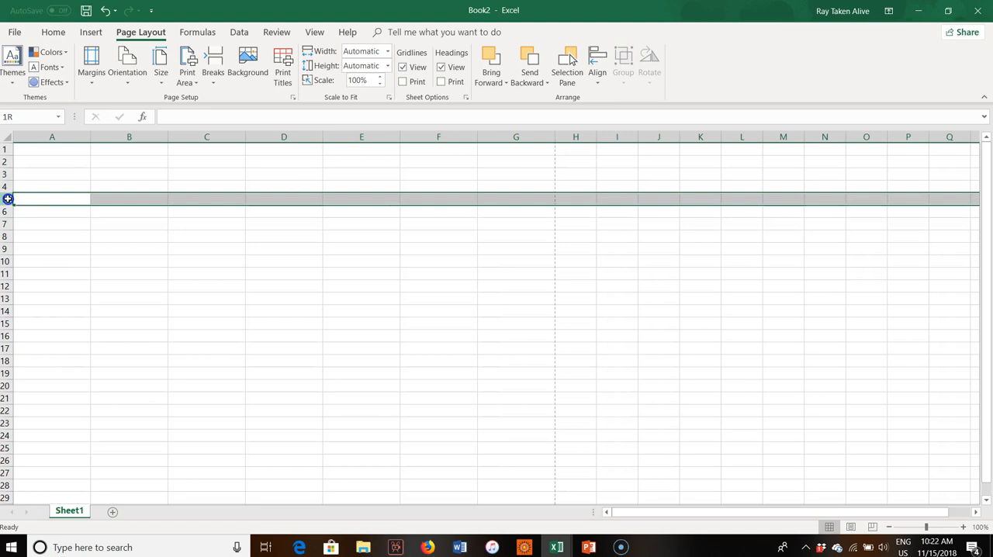
{"action": "left_click_drag", "start_coordinate": [7, 202], "coordinate": [4, 259]}
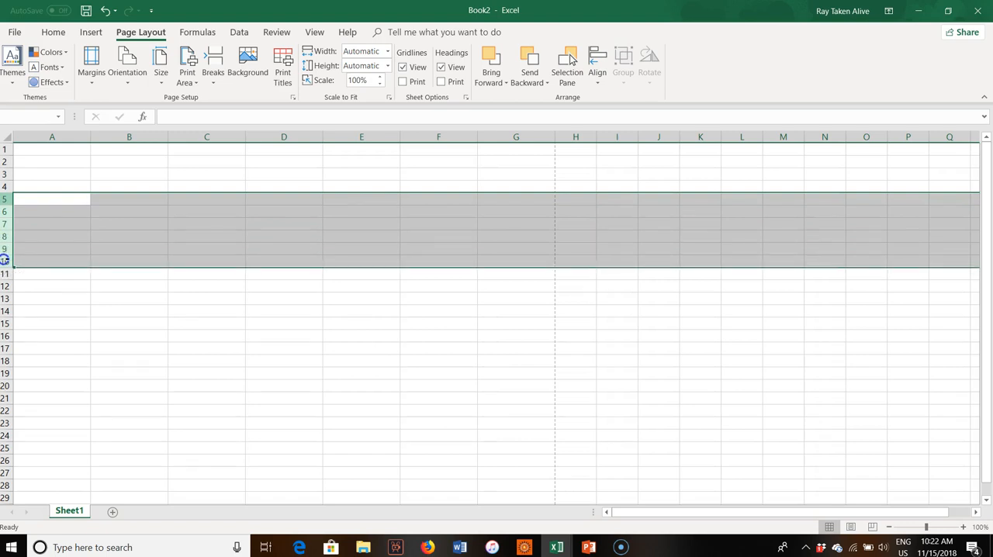
{"action": "left_click_drag", "start_coordinate": [6, 205], "coordinate": [4, 227]}
{"action": "scroll", "coordinate": [6, 230], "scroll_direction": "down", "scroll_amount": 2}
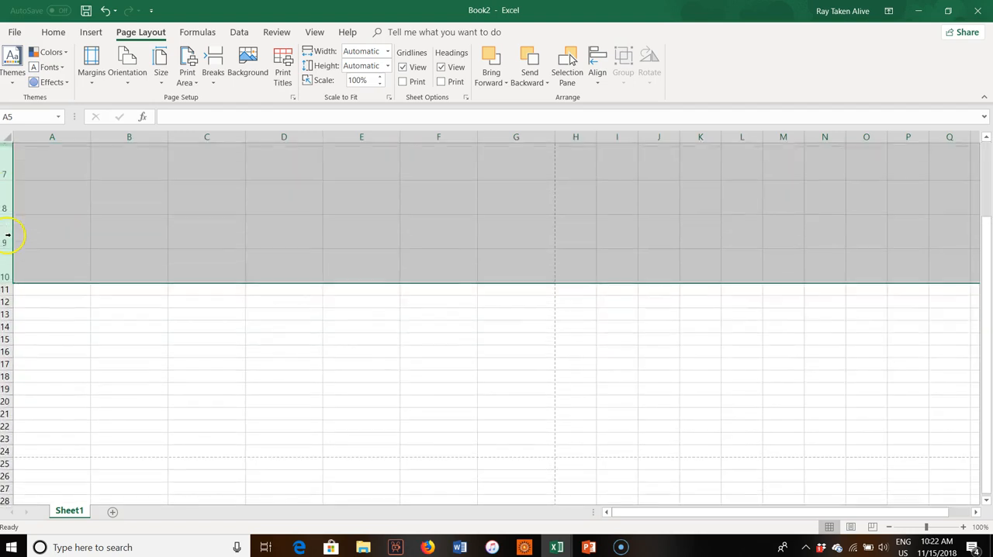
{"action": "scroll", "coordinate": [8, 236], "scroll_direction": "up", "scroll_amount": 2}
{"action": "left_click_drag", "start_coordinate": [7, 225], "coordinate": [7, 239]}
{"action": "scroll", "coordinate": [7, 241], "scroll_direction": "down", "scroll_amount": 1}
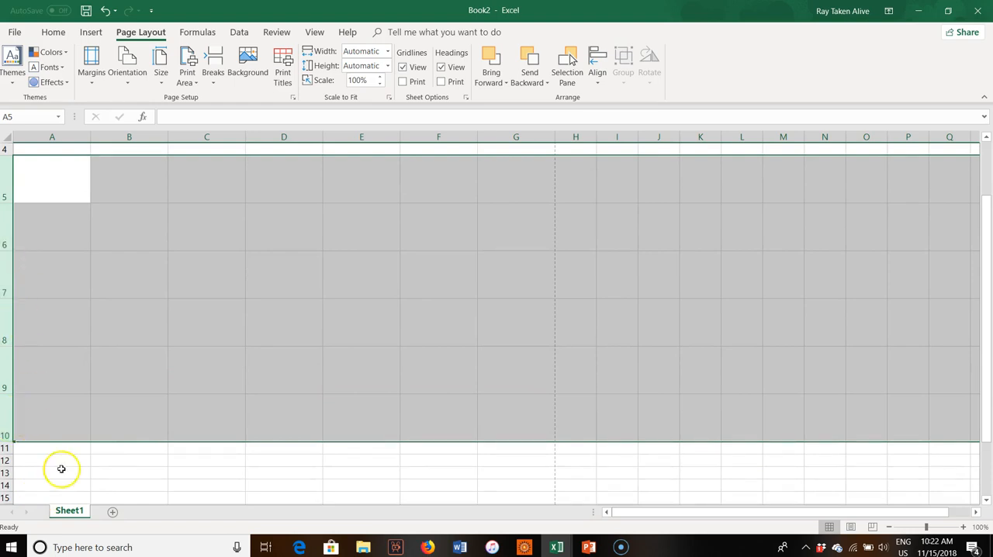
Increase the height of rows 5 through 10 equally until row 10 ends at the horizontal page break.
{"action": "scroll", "coordinate": [65, 459], "scroll_direction": "down", "scroll_amount": 2}
{"action": "scroll", "coordinate": [66, 452], "scroll_direction": "up", "scroll_amount": 1}
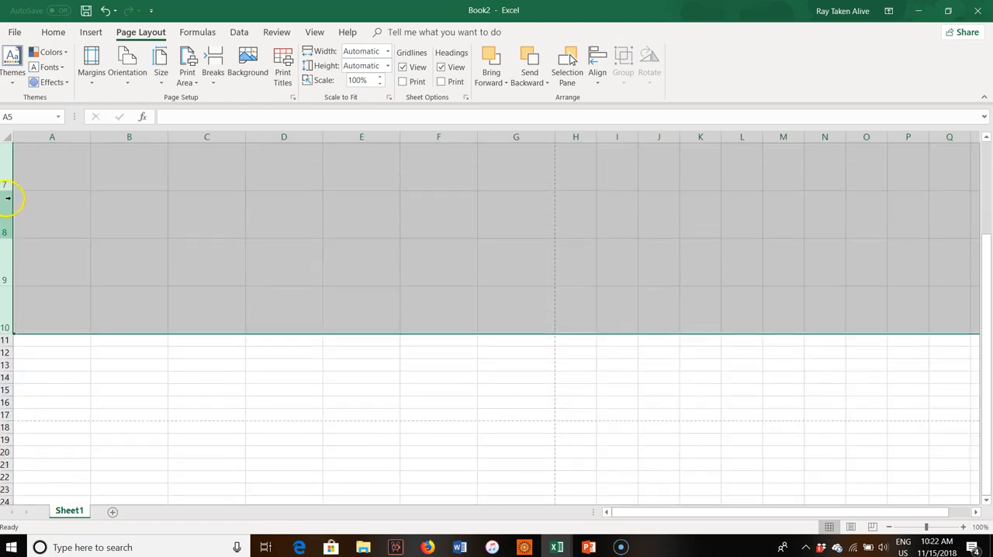
{"action": "left_click_drag", "start_coordinate": [9, 190], "coordinate": [7, 201]}
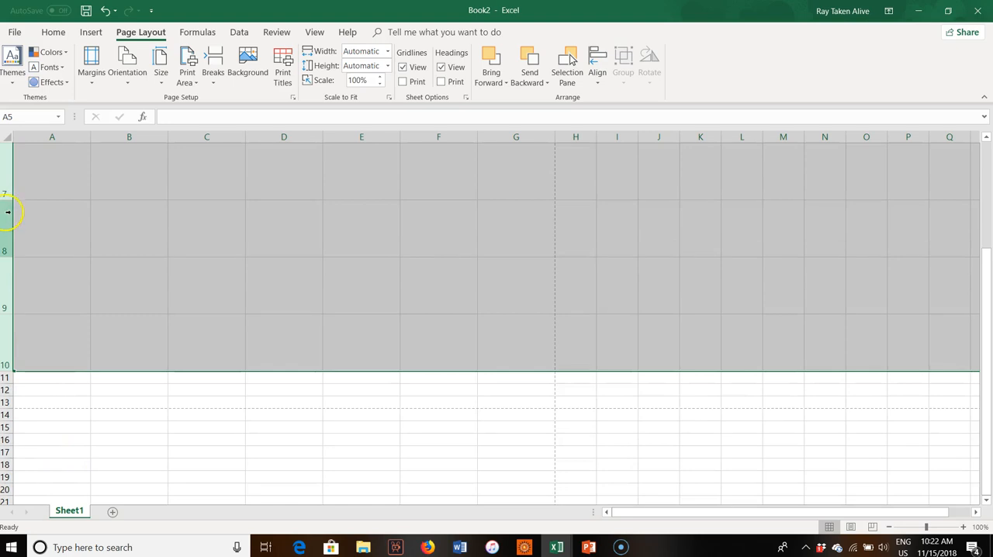
{"action": "scroll", "coordinate": [7, 211], "scroll_direction": "up", "scroll_amount": 2}
{"action": "scroll", "coordinate": [7, 256], "scroll_direction": "down", "scroll_amount": 1}
{"action": "left_click_drag", "start_coordinate": [8, 325], "coordinate": [7, 329]}
Examine where the horizontal page break falls relative to the end of row 10.
{"action": "scroll", "coordinate": [183, 375], "scroll_direction": "down", "scroll_amount": 4}
{"action": "scroll", "coordinate": [195, 352], "scroll_direction": "up", "scroll_amount": 1}
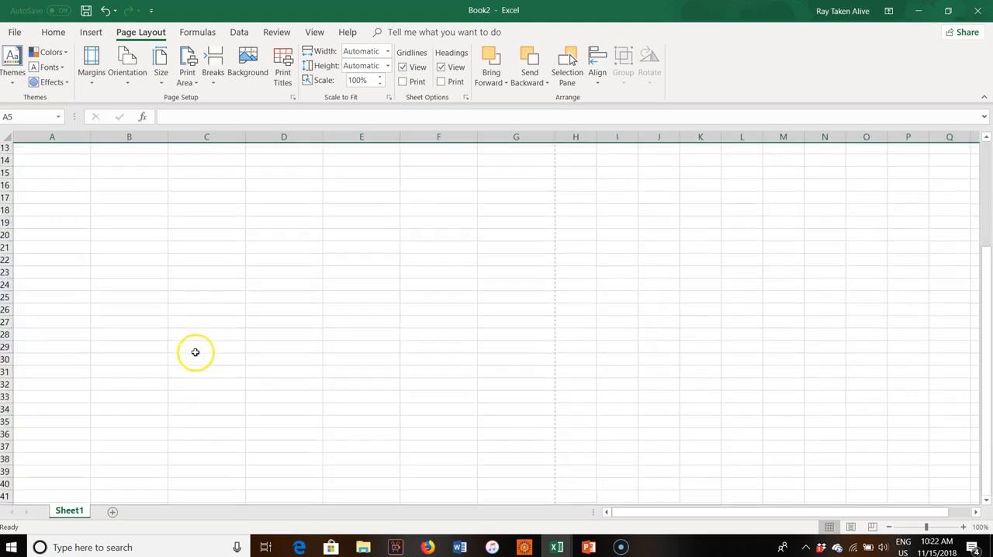
{"action": "scroll", "coordinate": [190, 361], "scroll_direction": "up", "scroll_amount": 3}
{"action": "scroll", "coordinate": [186, 357], "scroll_direction": "down", "scroll_amount": 2}
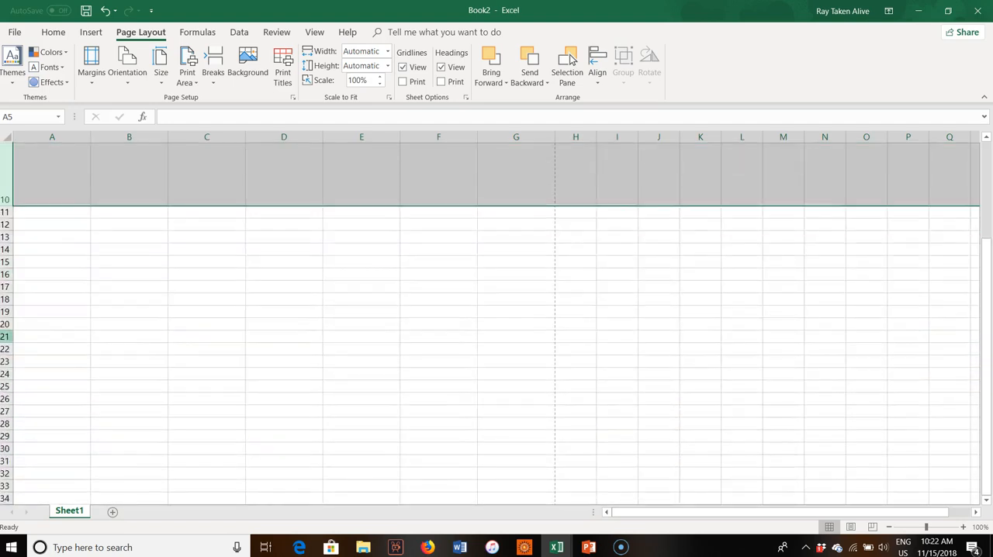
{"action": "left_click", "coordinate": [73, 248]}
{"action": "left_click", "coordinate": [42, 177]}
{"action": "scroll", "coordinate": [7, 195], "scroll_direction": "up", "scroll_amount": 1}
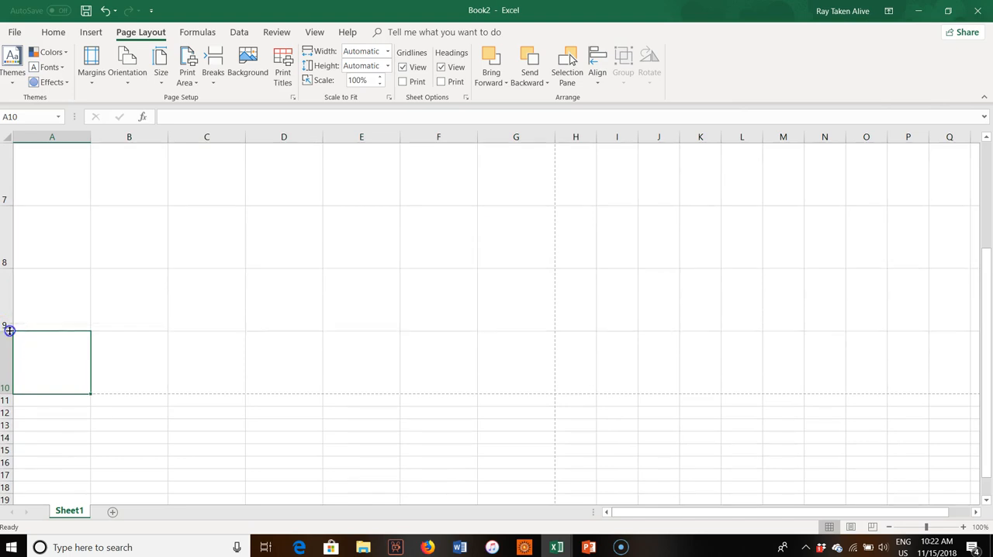
{"action": "left_click_drag", "start_coordinate": [9, 330], "coordinate": [9, 331]}
{"action": "left_click", "coordinate": [322, 486]}
{"action": "scroll", "coordinate": [256, 390], "scroll_direction": "up", "scroll_amount": 2}
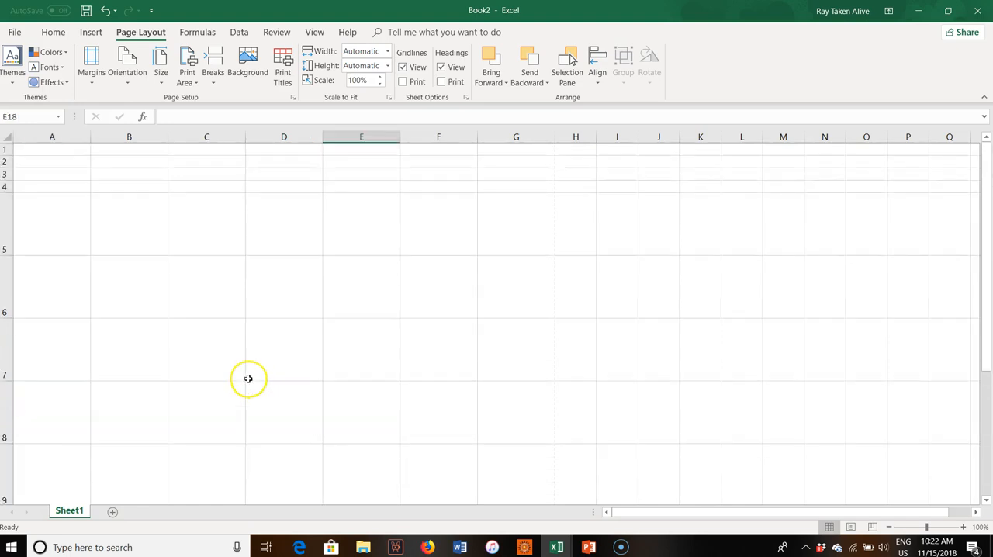
{"action": "left_click", "coordinate": [38, 186]}
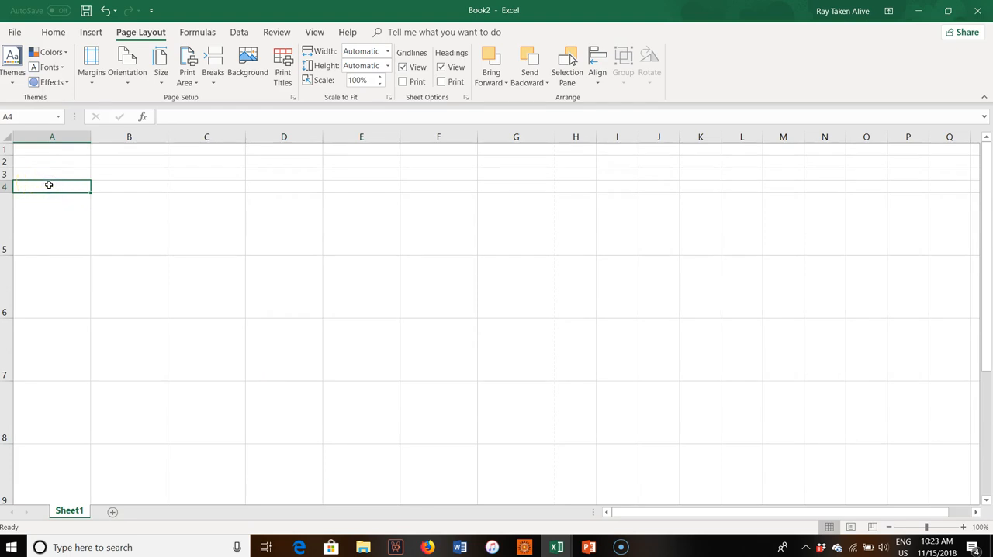
{"action": "type", "text": "Sunday"}
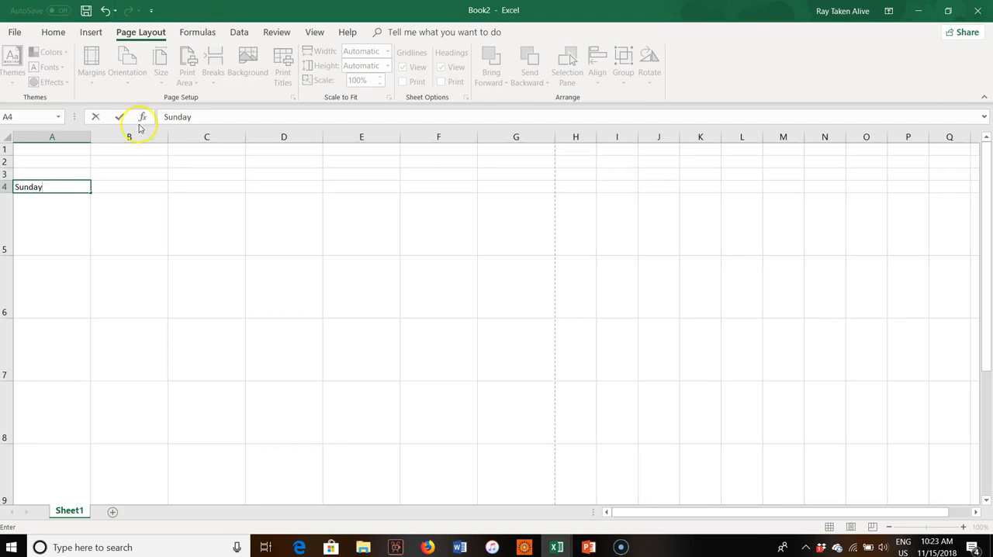
{"action": "left_click_drag", "start_coordinate": [91, 192], "coordinate": [18, 188]}
Enter the day names Aŋpétu Wakȟáŋ in A4 and Aŋpétu Tȟokáhe in B4.
{"action": "double_click", "coordinate": [55, 187]}
{"action": "type", "text": "S"}
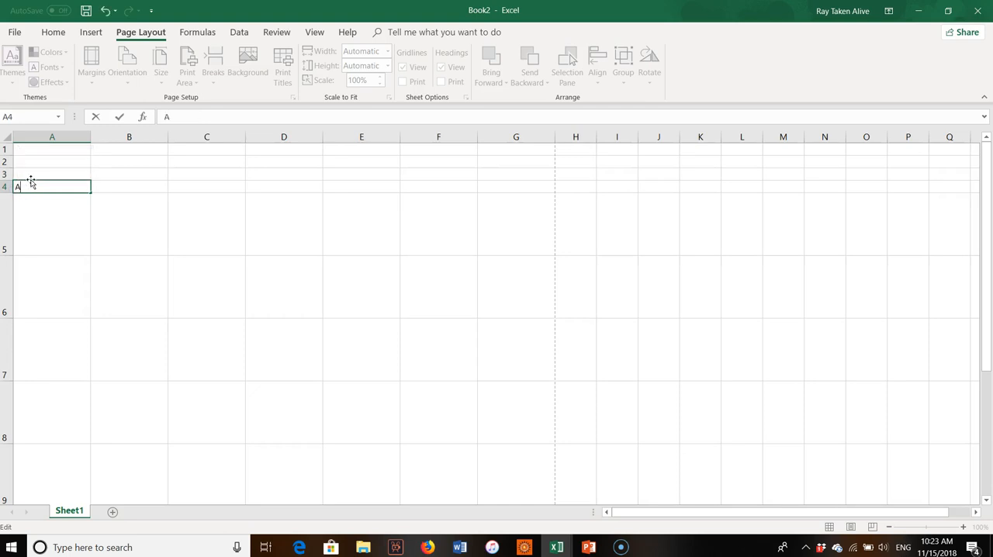
{"action": "type", "text": "ŋpétu Wakȟáŋ"}
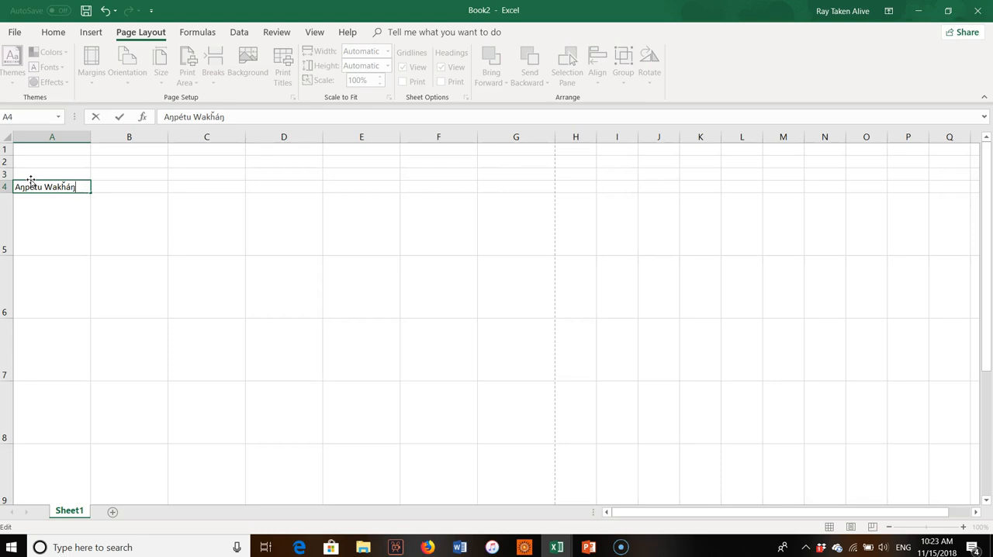
{"action": "key", "text": "Tab"}
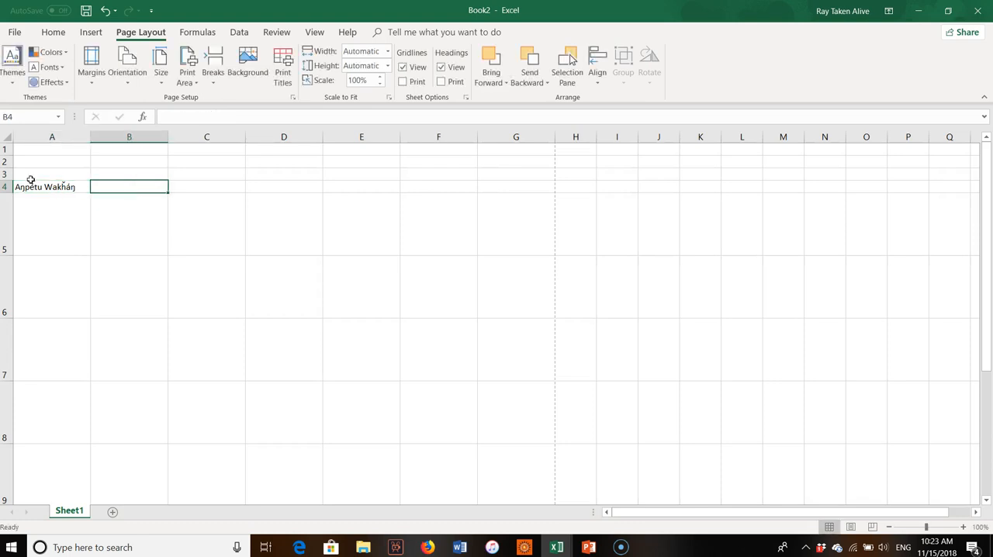
{"action": "type", "text": "Aŋpétu"}
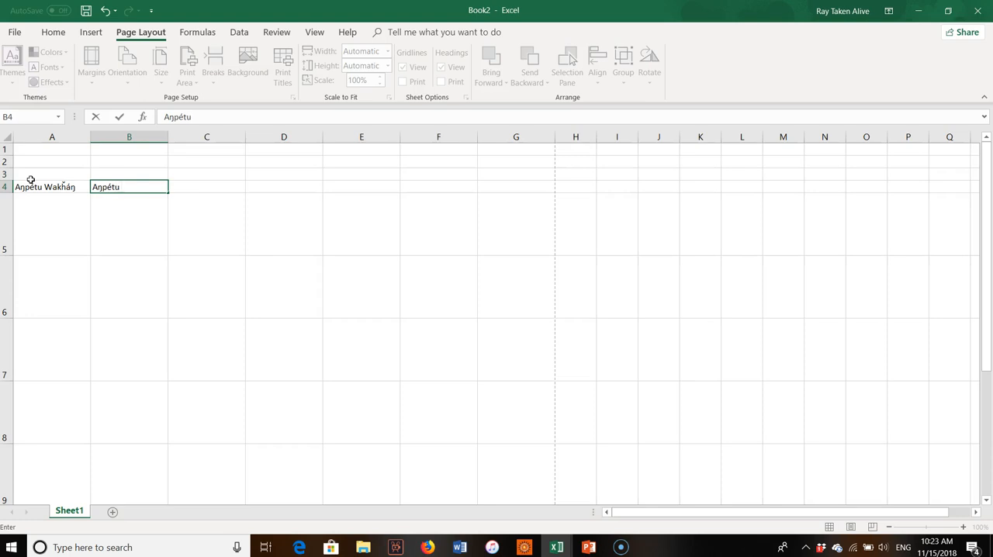
{"action": "type", "text": "Tȟokáhe"}
{"action": "key", "text": "Tab"}
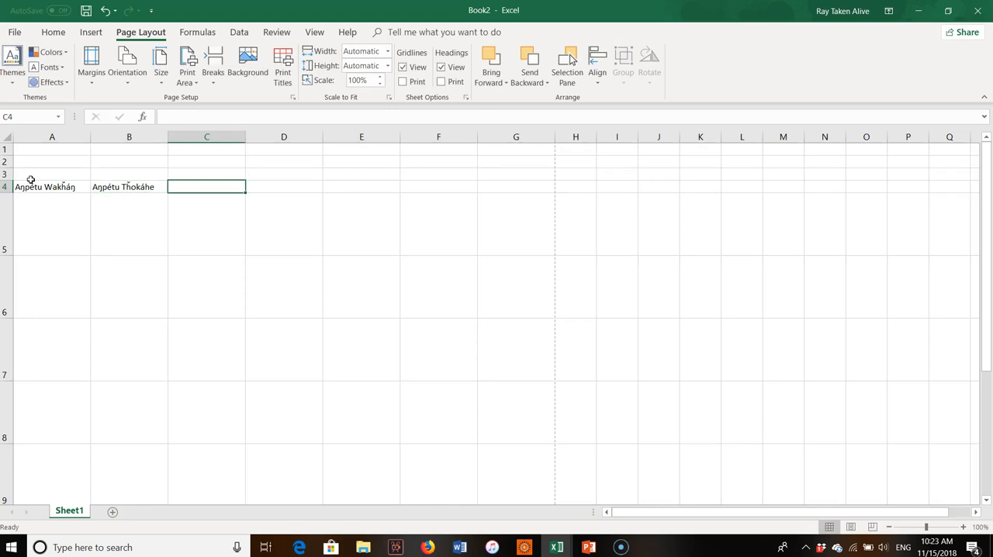
Enter the day names Aŋpétu Núŋpa, Aŋpétu Yámni and Aŋpétu Tópa in cells C4 through E4.
{"action": "type", "text": "Aŋpétu Núŋpa"}
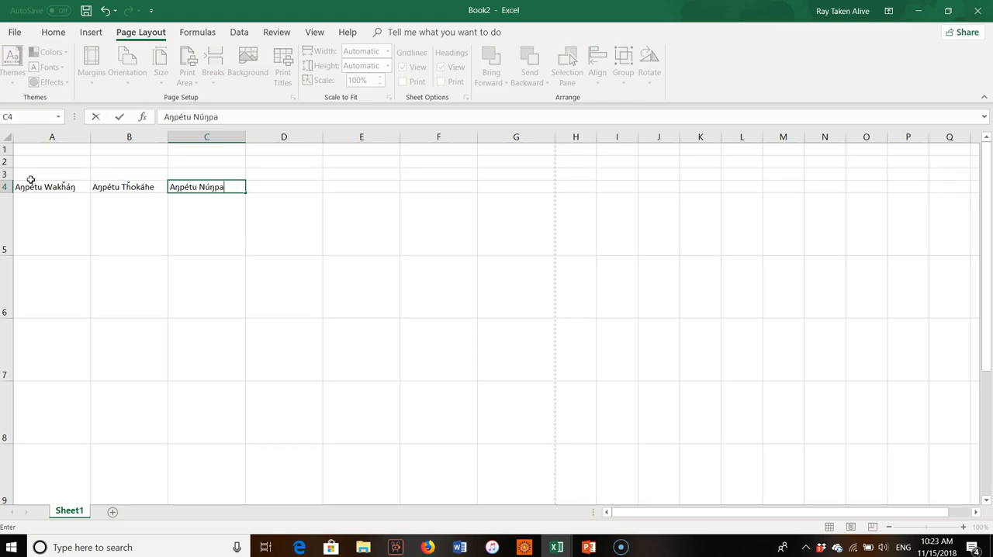
{"action": "key", "text": "Tab"}
{"action": "type", "text": "Aŋ"}
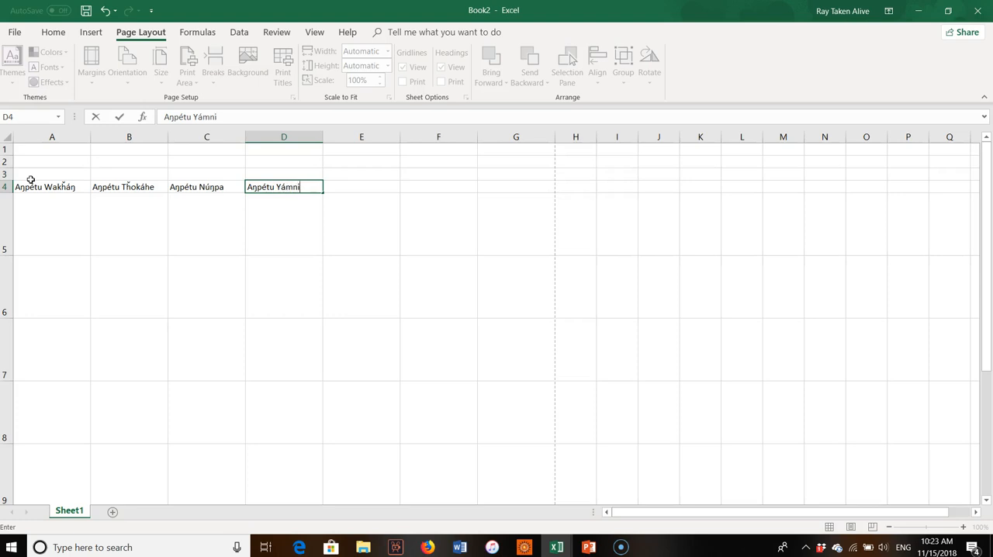
{"action": "key", "text": "Tab"}
{"action": "type", "text": "Aŋp"}
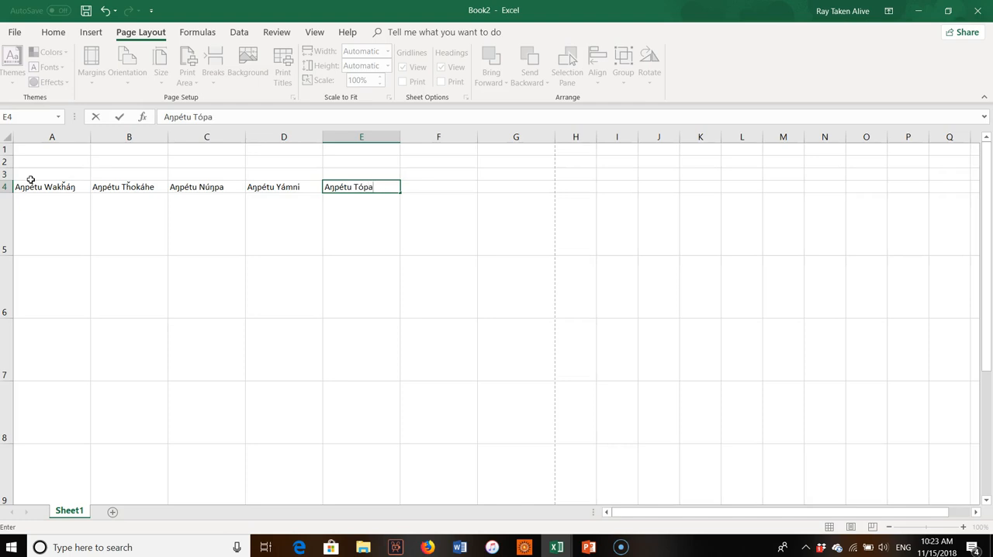
{"action": "key", "text": "Tab"}
Complete the weekday header row with Aŋpétu Záptaŋ in F4 and Owáŋkayužažapi in G4.
{"action": "type", "text": "Aŋ"}
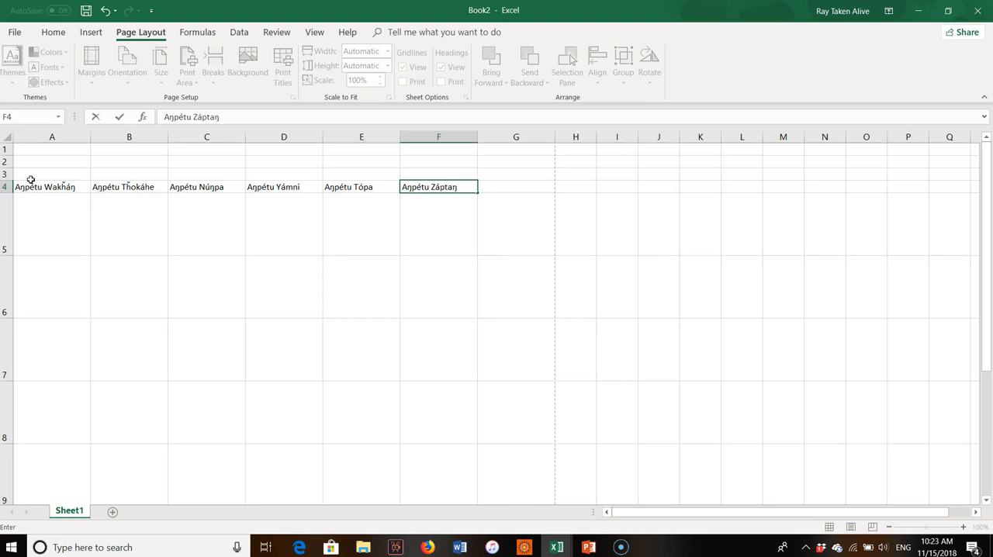
{"action": "key", "text": "Tab"}
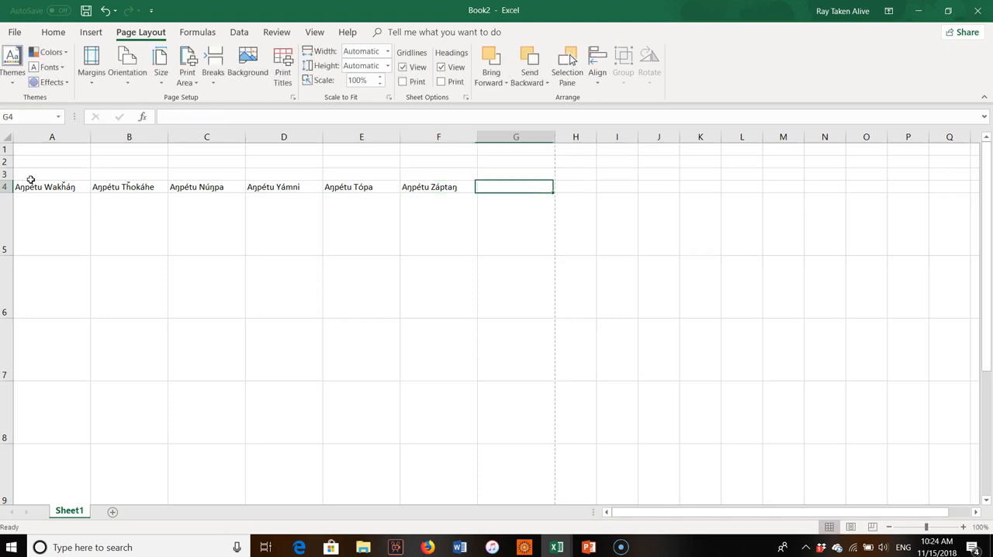
{"action": "type", "text": "Owáŋ"}
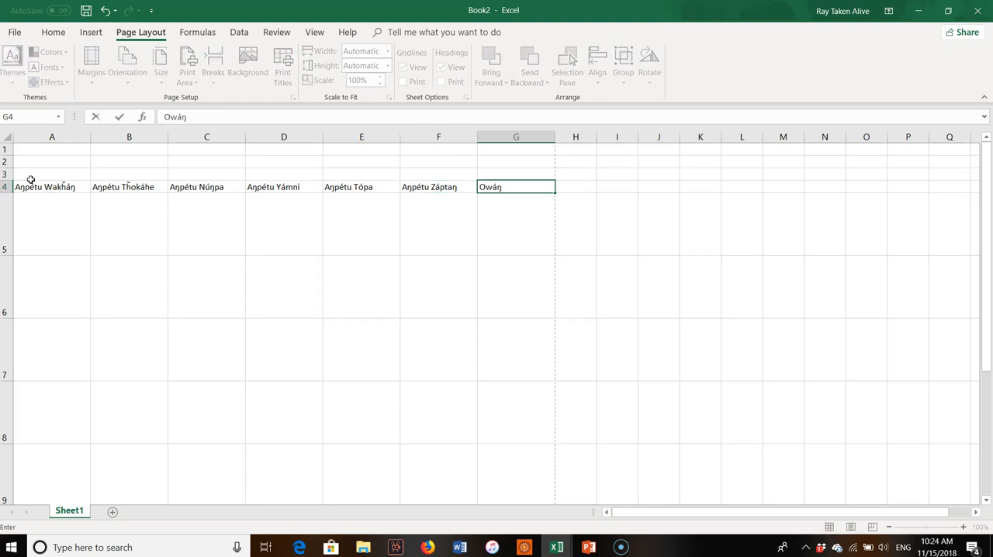
{"action": "type", "text": "kayužaža"}
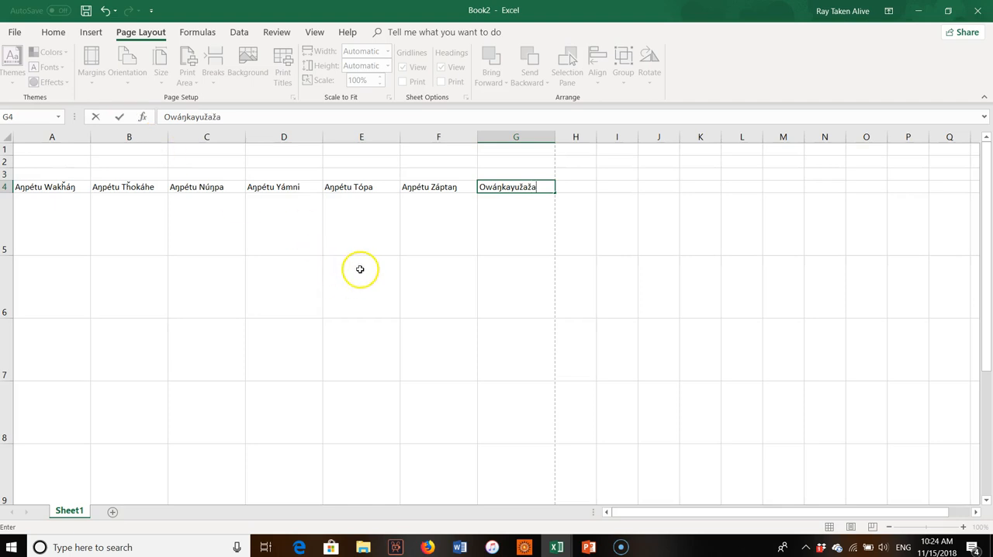
{"action": "type", "text": "pi"}
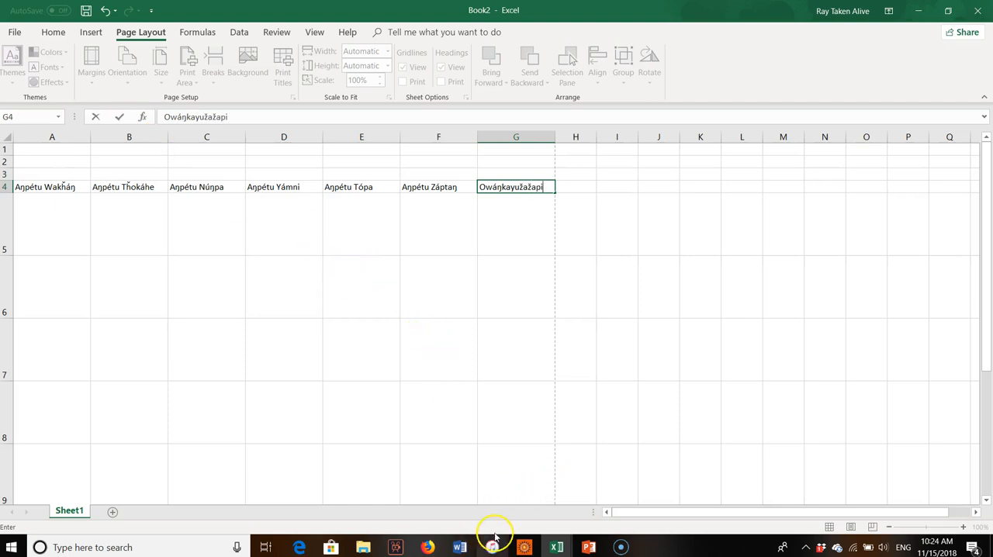
{"action": "left_click", "coordinate": [620, 547]}
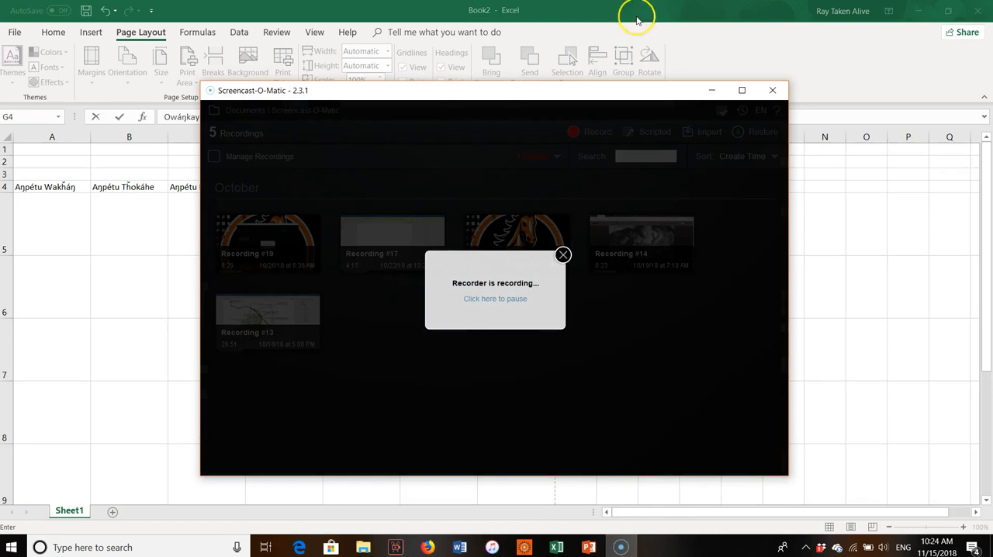
{"action": "left_click", "coordinate": [511, 303]}
{"action": "left_click", "coordinate": [711, 90]}
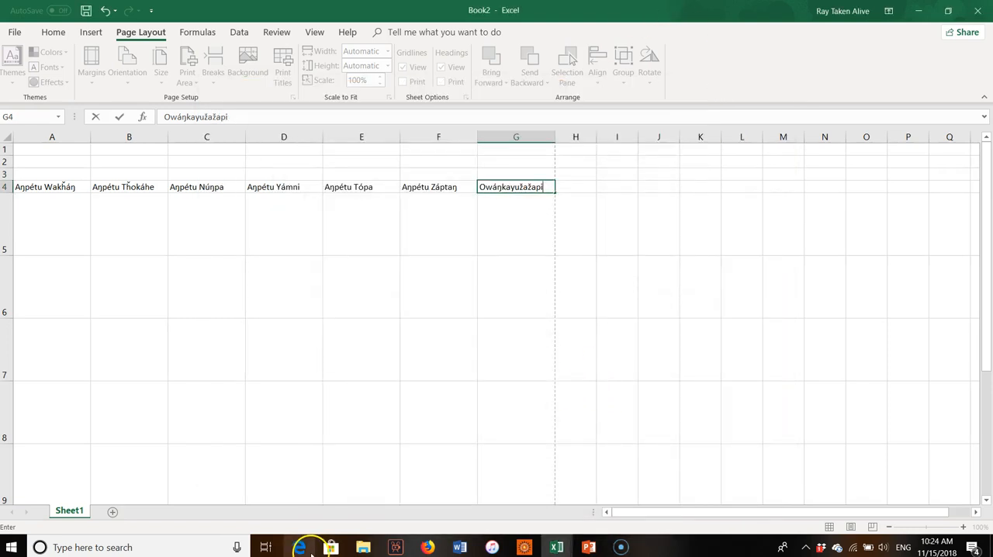
{"action": "mouse_move", "coordinate": [310, 549]}
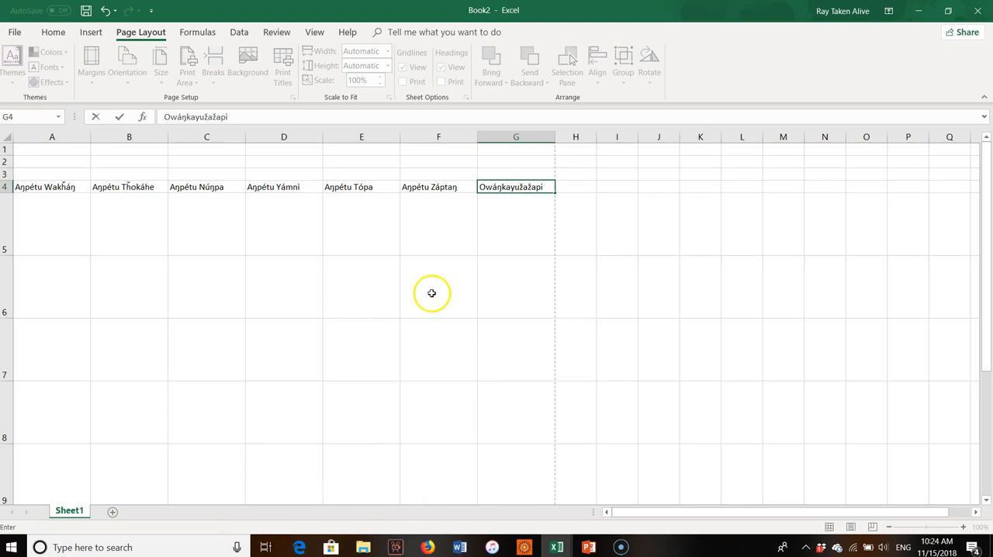
{"action": "left_click_drag", "start_coordinate": [66, 195], "coordinate": [485, 187]}
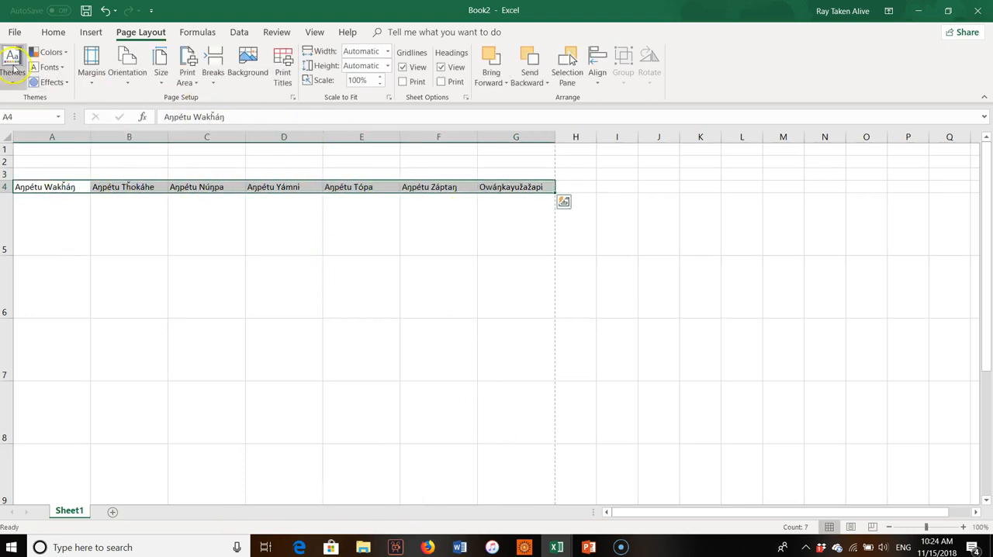
{"action": "left_click", "coordinate": [49, 188]}
{"action": "left_click_drag", "start_coordinate": [92, 193], "coordinate": [538, 191]}
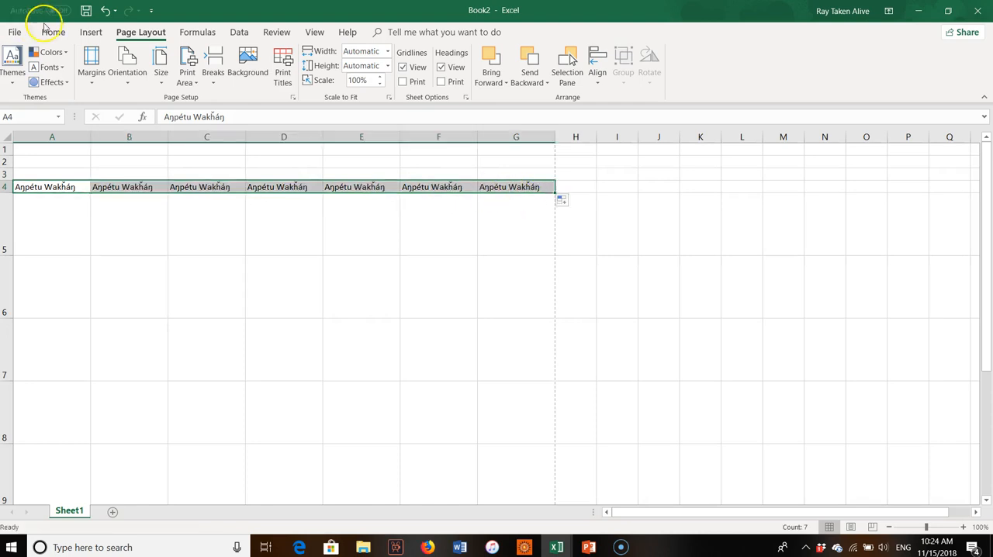
{"action": "left_click", "coordinate": [104, 10]}
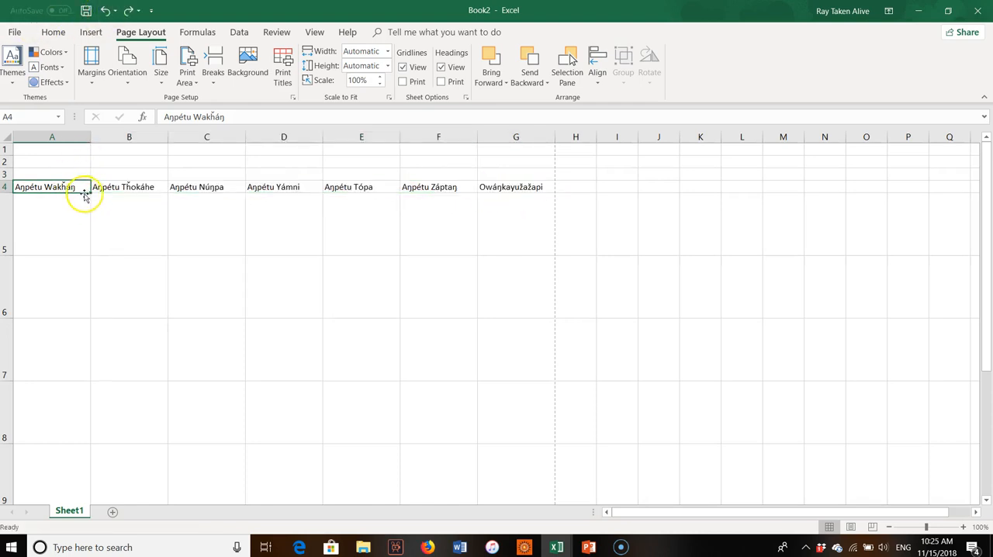
Make the seven day names in A4:G4 bold and center them horizontally in their cells.
{"action": "left_click_drag", "start_coordinate": [53, 188], "coordinate": [496, 189]}
{"action": "left_click", "coordinate": [83, 33]}
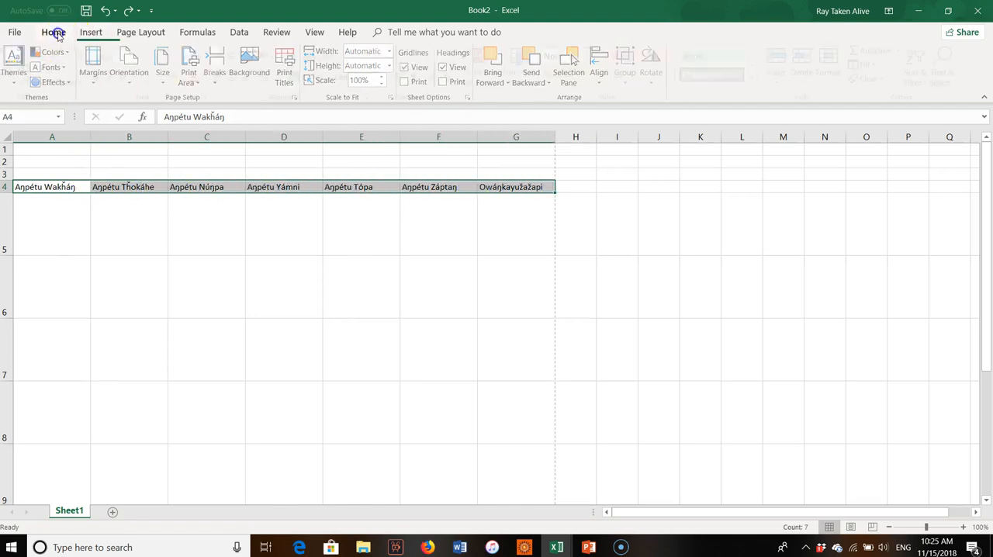
{"action": "left_click", "coordinate": [51, 32]}
{"action": "left_click", "coordinate": [100, 77]}
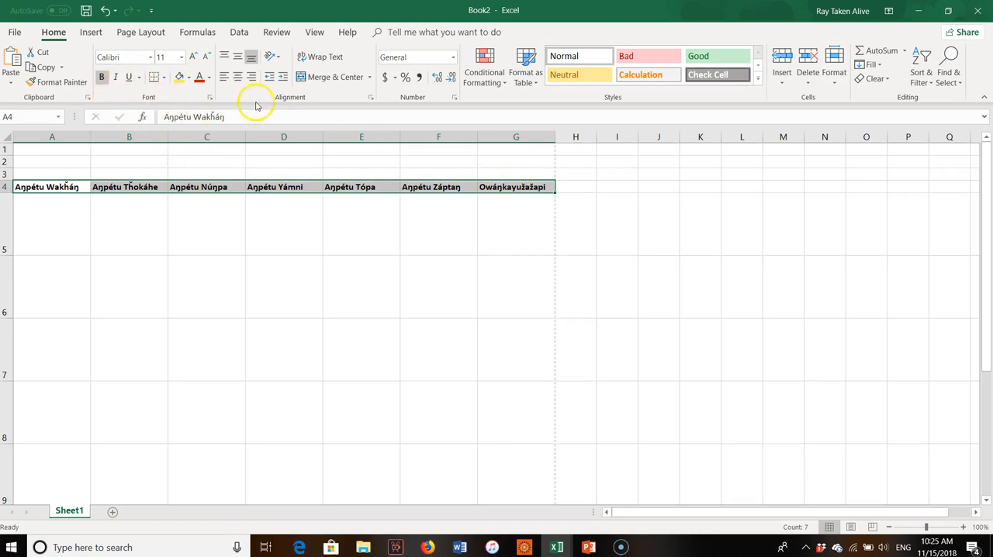
{"action": "left_click", "coordinate": [238, 77]}
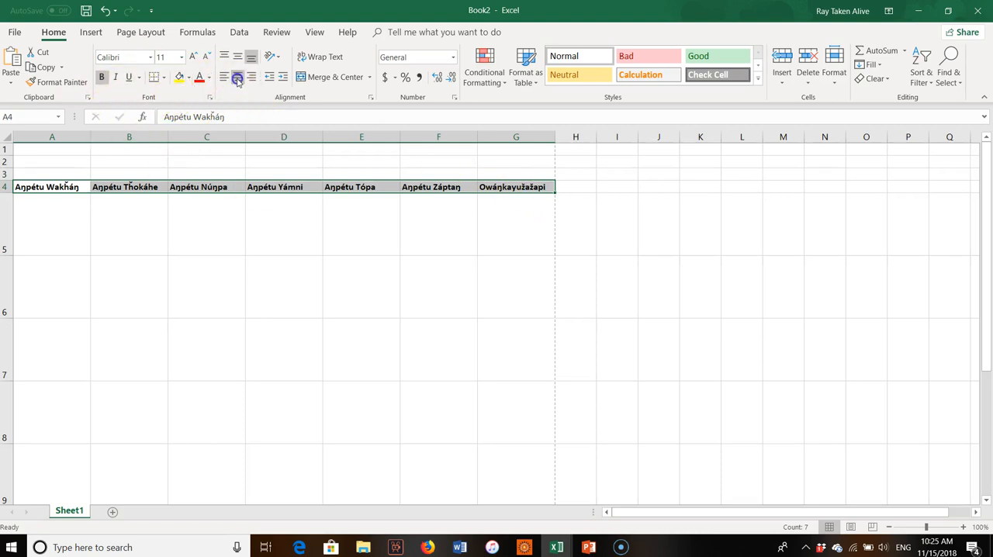
Enter the date labels Waníyetu Wí 1 in G5 and Waníyetu Wí 2 in A6.
{"action": "left_click", "coordinate": [315, 286]}
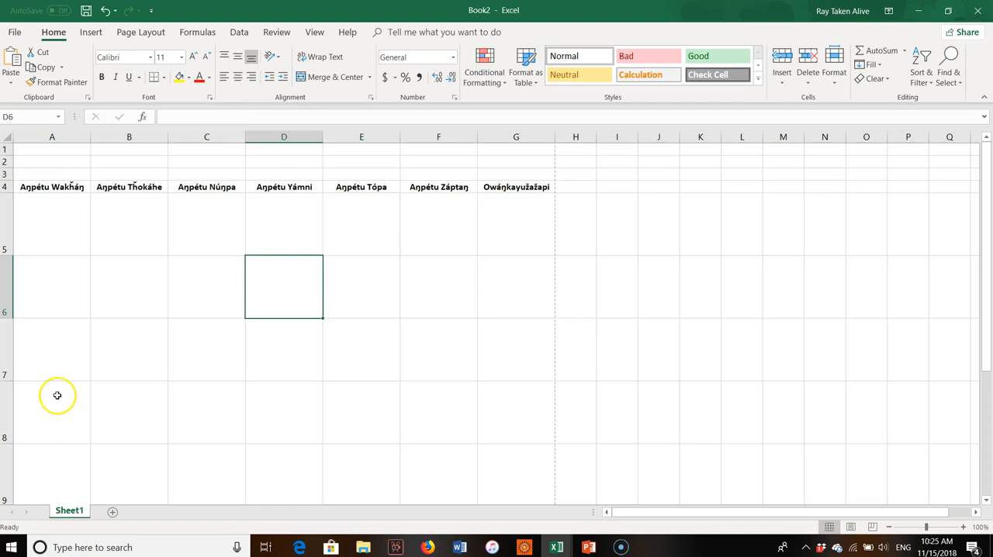
{"action": "left_click", "coordinate": [518, 233]}
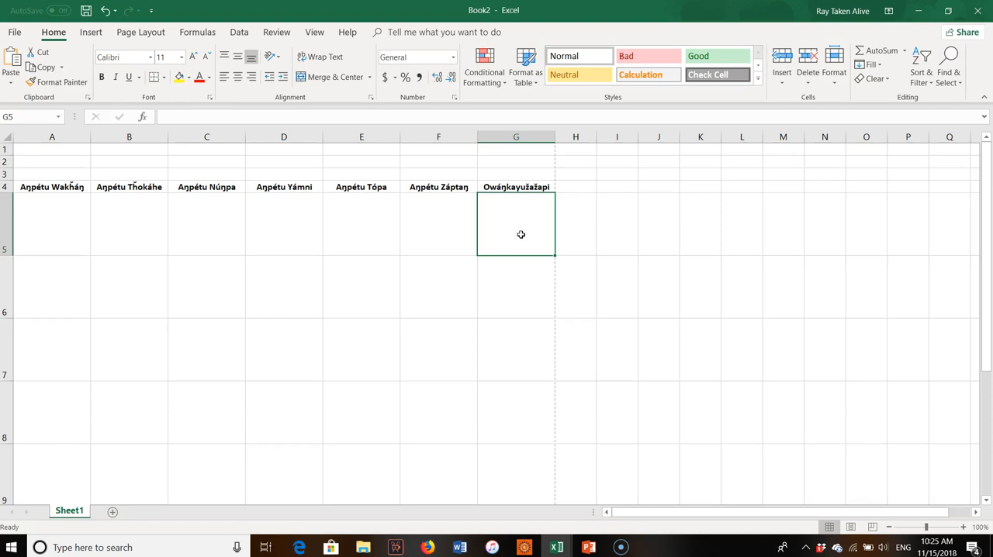
{"action": "type", "text": "Waníyetu Wí 1"}
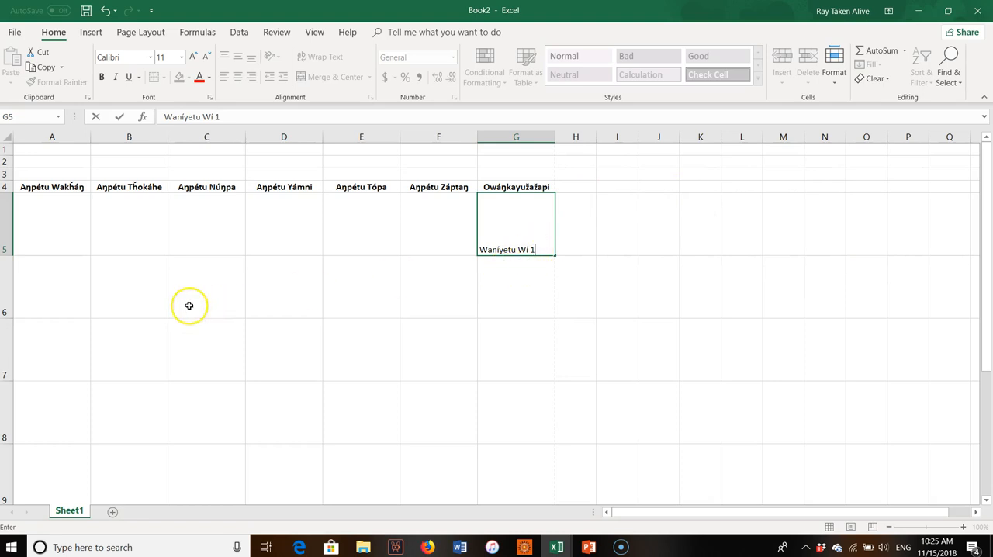
{"action": "left_click", "coordinate": [48, 299]}
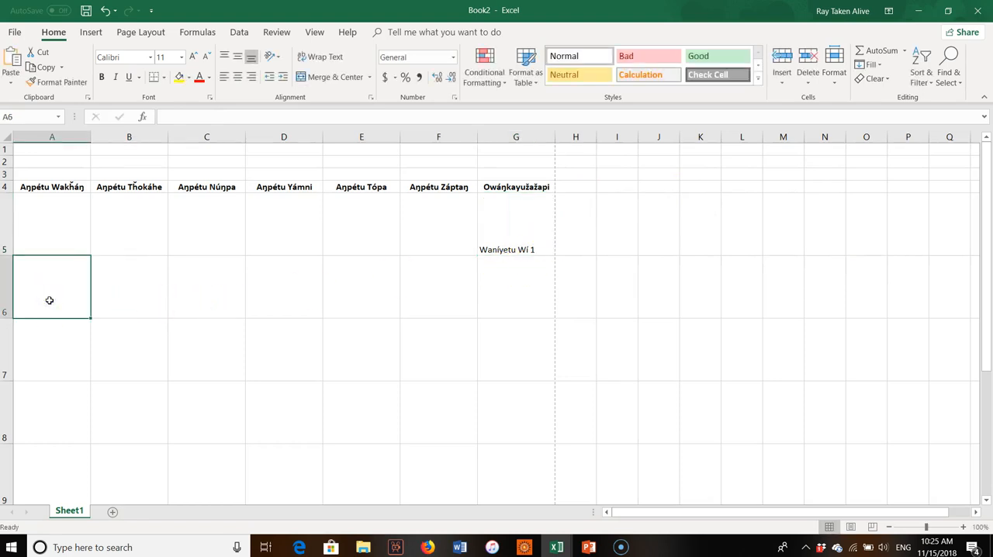
{"action": "type", "text": "Waniýetu Wí 2"}
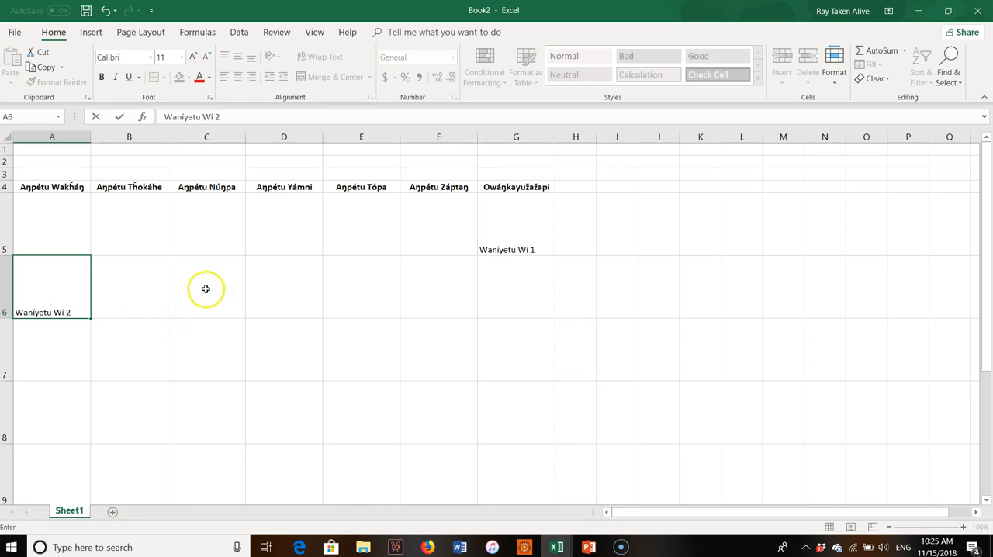
Center the date labels in G5 and A6 horizontally, and fill the A6 series across to G6.
{"action": "left_click", "coordinate": [513, 239]}
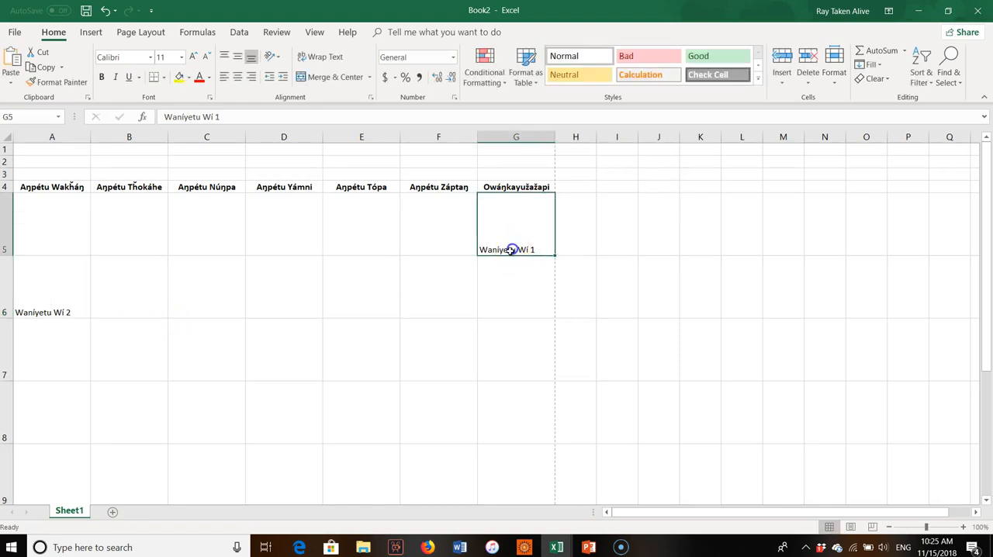
{"action": "left_click", "coordinate": [237, 77]}
{"action": "left_click", "coordinate": [49, 299]}
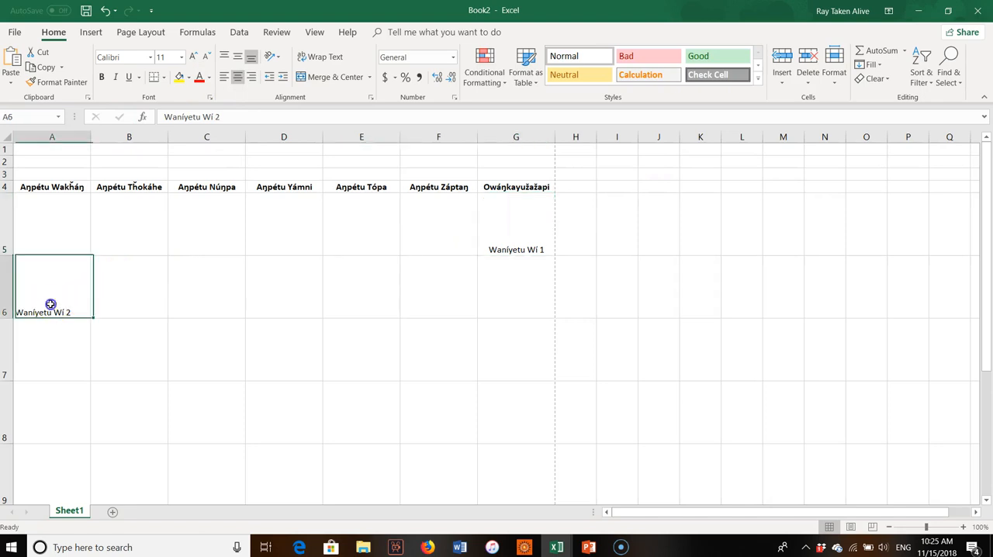
{"action": "left_click", "coordinate": [237, 77]}
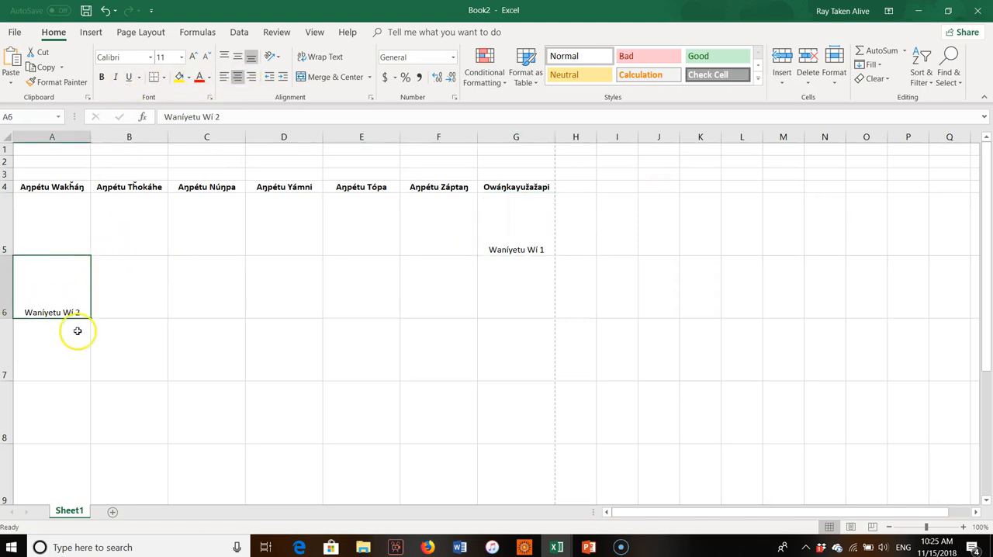
{"action": "left_click_drag", "start_coordinate": [89, 318], "coordinate": [525, 328]}
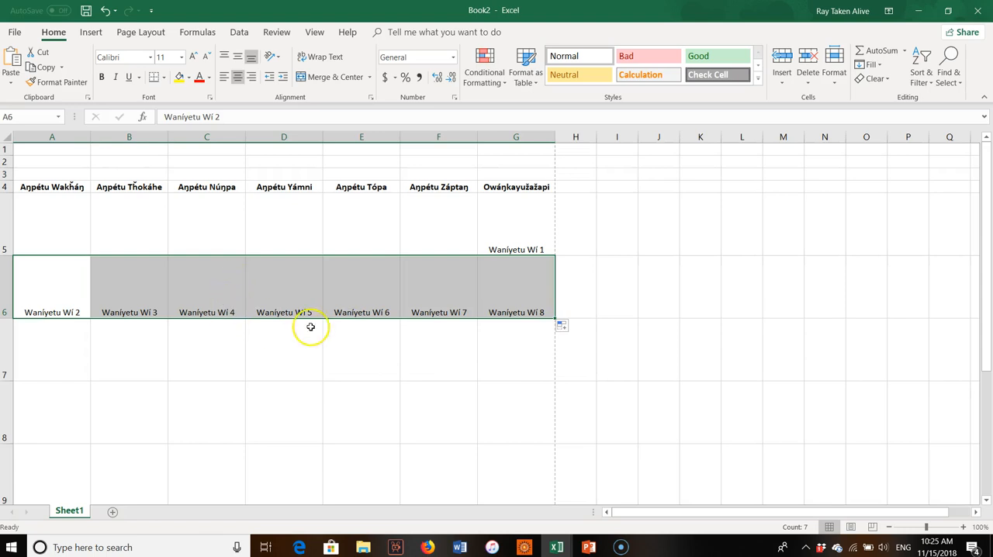
Enter a horizontally centered Waníyetu Wí 9 in A7 and fill the series across to G7.
{"action": "left_click", "coordinate": [49, 354]}
{"action": "type", "text": "Waníyetu Wí 9"}
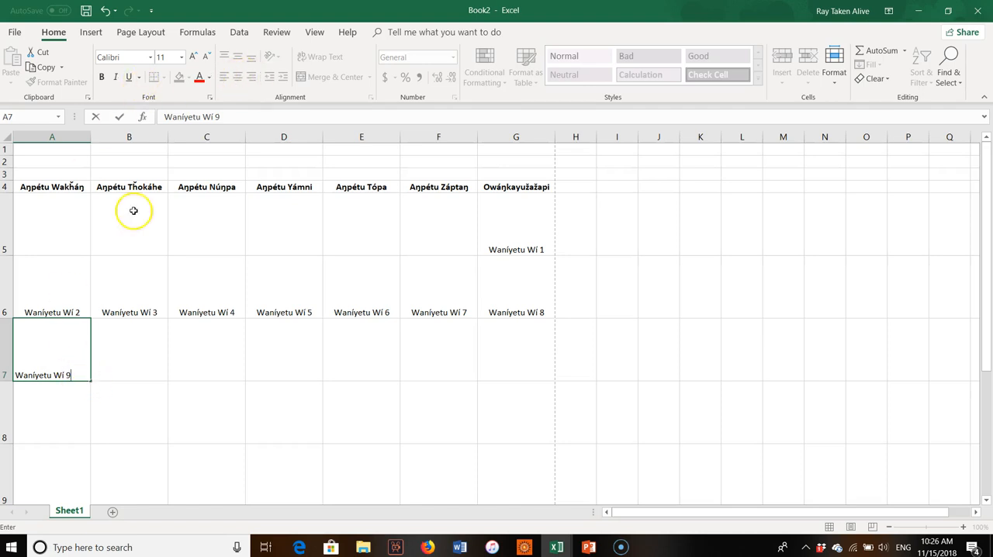
{"action": "left_click", "coordinate": [24, 357]}
{"action": "left_click", "coordinate": [237, 77]}
{"action": "left_click_drag", "start_coordinate": [88, 377], "coordinate": [531, 371]}
Enter a horizontally centered Waníyetu Wí 16 in A8 and fill the series across to F8.
{"action": "left_click", "coordinate": [54, 416]}
{"action": "type", "text": "Waníyetu Wí"}
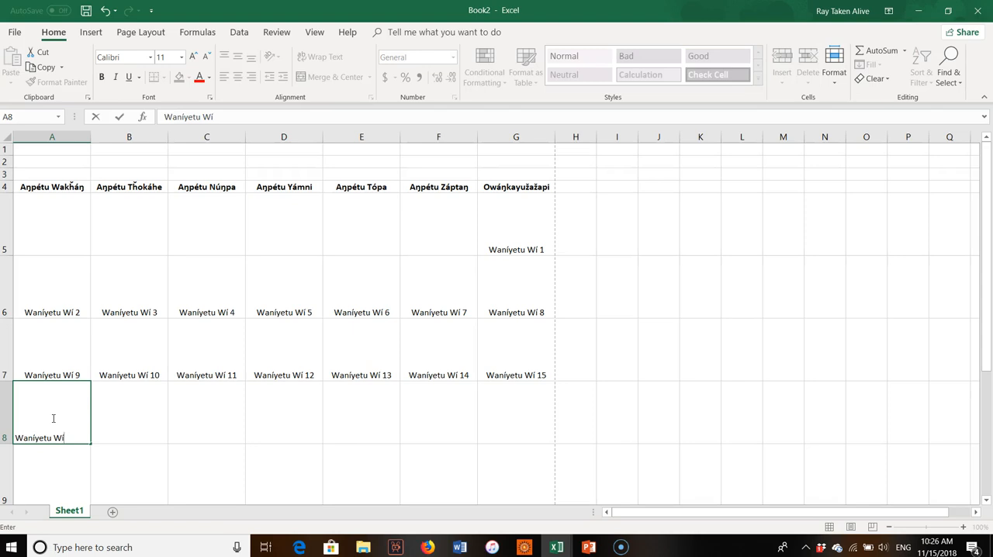
{"action": "type", "text": "16"}
{"action": "left_click", "coordinate": [137, 429]}
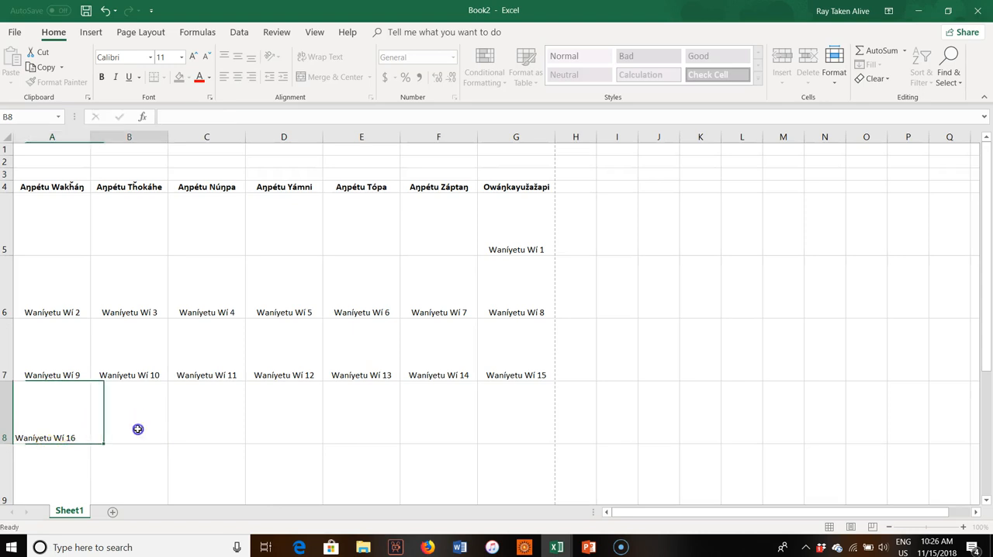
{"action": "left_click", "coordinate": [74, 419]}
{"action": "left_click", "coordinate": [240, 78]}
{"action": "left_click", "coordinate": [99, 428]}
{"action": "left_click", "coordinate": [69, 439]}
{"action": "left_click_drag", "start_coordinate": [91, 444], "coordinate": [449, 428]}
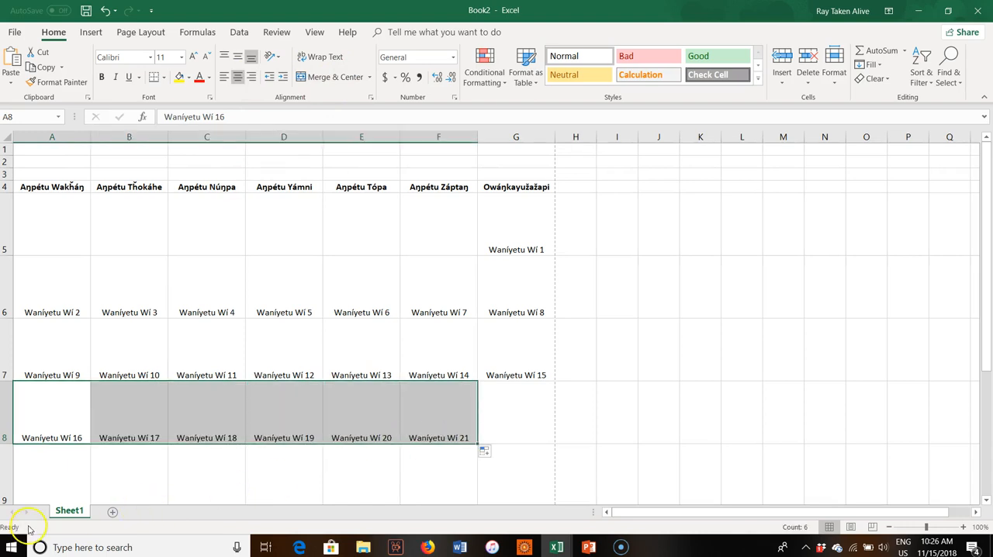
Enter the date label Waníčhoka Wí 22 in G8.
{"action": "scroll", "coordinate": [509, 241], "scroll_direction": "down", "scroll_amount": 2}
{"action": "left_click", "coordinate": [508, 240]}
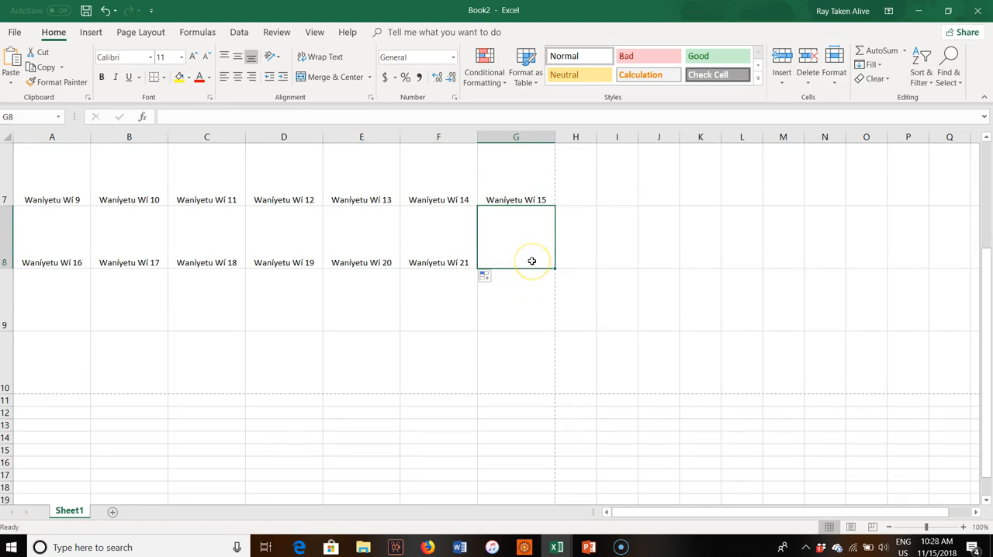
{"action": "scroll", "coordinate": [532, 271], "scroll_direction": "up", "scroll_amount": 2}
{"action": "scroll", "coordinate": [532, 311], "scroll_direction": "down", "scroll_amount": 2}
{"action": "type", "text": "W"}
{"action": "type", "text": "níčhoka Wí 22"}
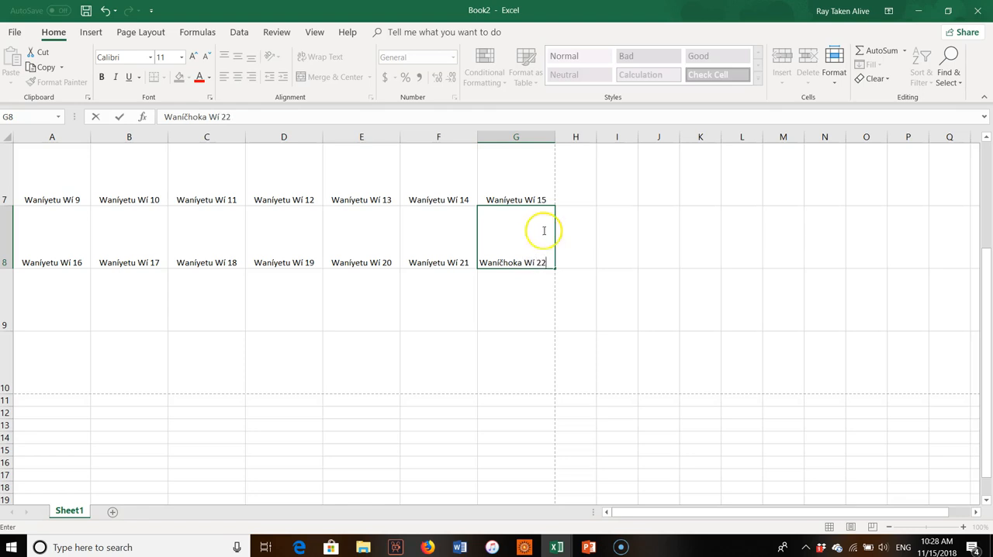
{"action": "left_click", "coordinate": [454, 307]}
{"action": "left_click", "coordinate": [526, 254]}
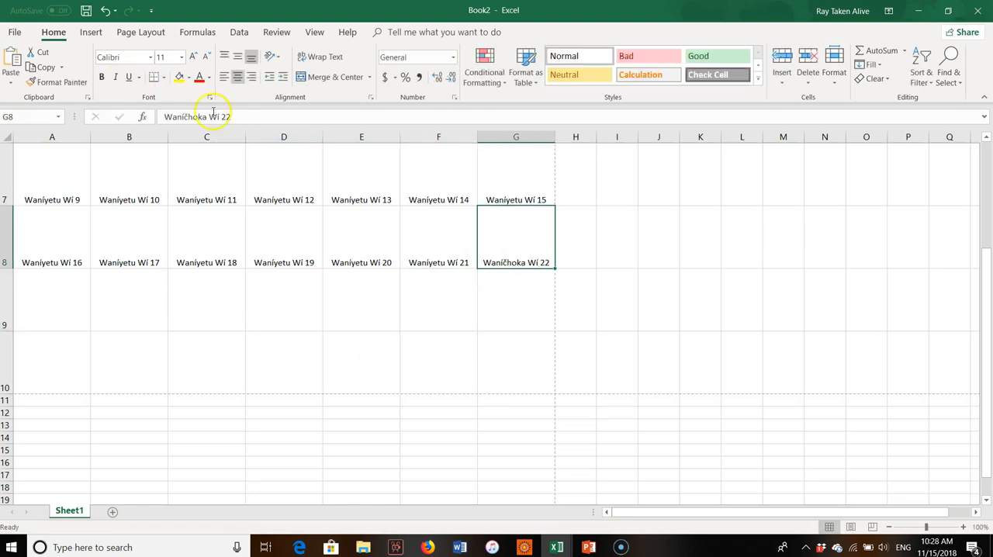
Enter Waníčhoka Wí 23 in A9 and fill the series across to G9.
{"action": "left_click", "coordinate": [354, 311]}
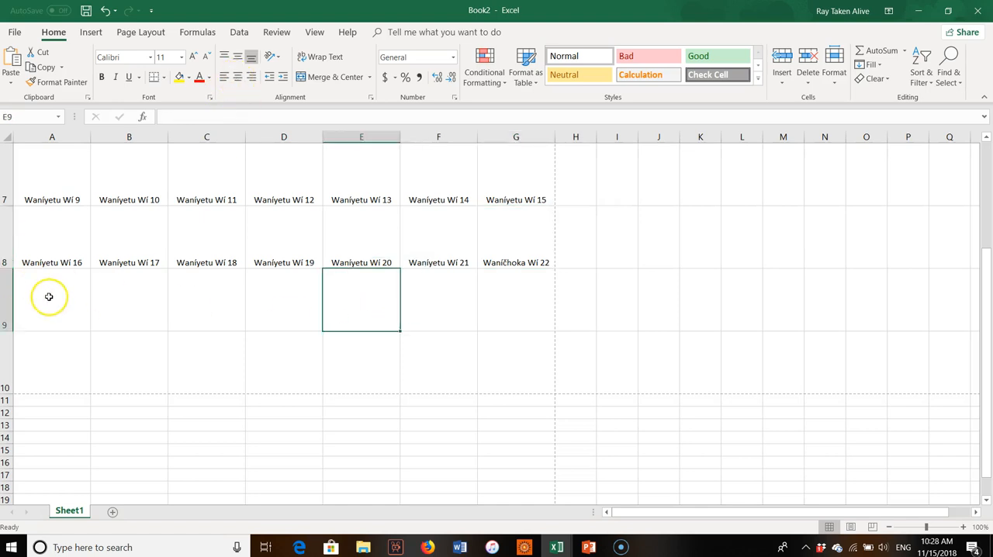
{"action": "left_click", "coordinate": [45, 294]}
{"action": "type", "text": "Waníčhoka Wí"}
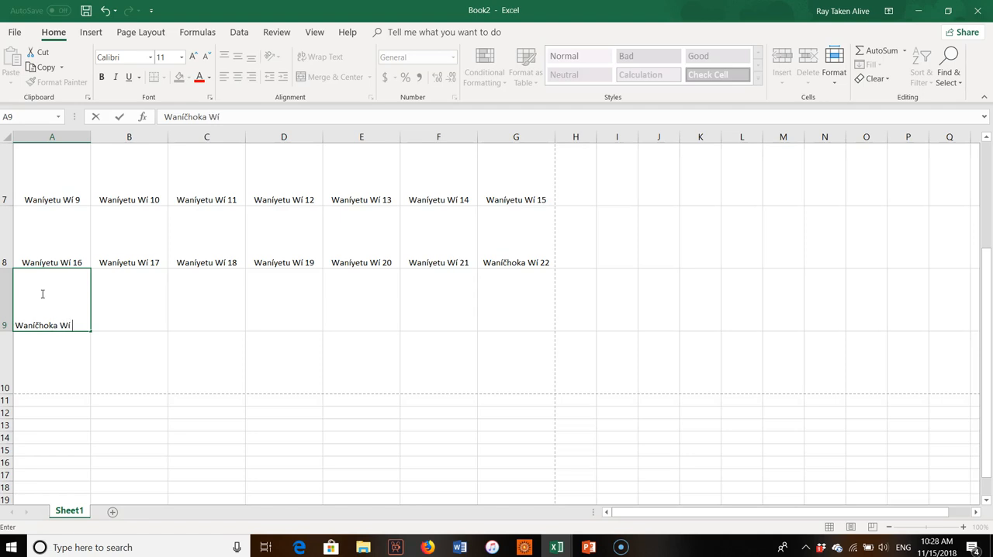
{"action": "type", "text": " 23"}
{"action": "left_click", "coordinate": [102, 342]}
{"action": "left_click", "coordinate": [68, 302]}
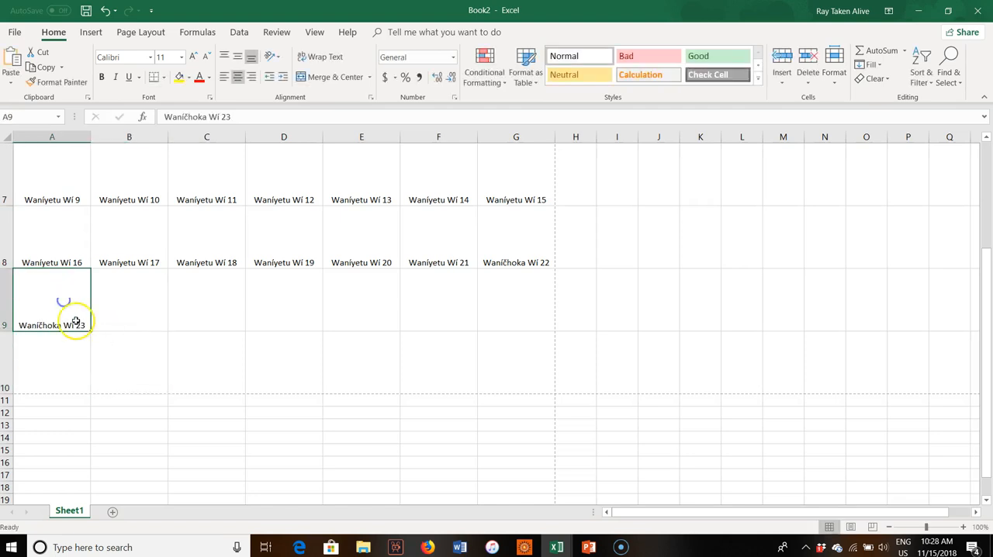
{"action": "left_click_drag", "start_coordinate": [89, 328], "coordinate": [529, 326]}
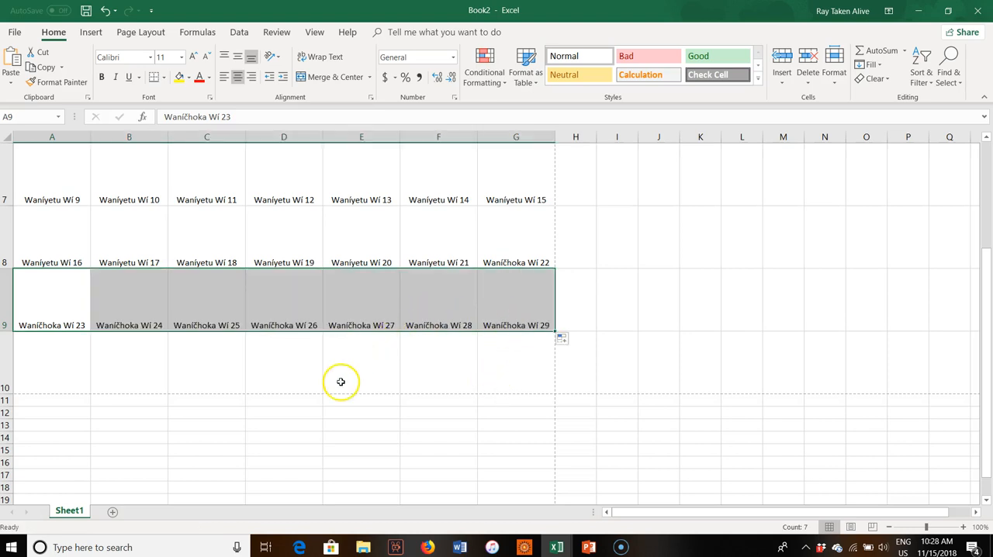
Enter Waníčhoka Wí 30 in A10 and fill the series into B10 to complete the month's dates.
{"action": "left_click", "coordinate": [303, 369]}
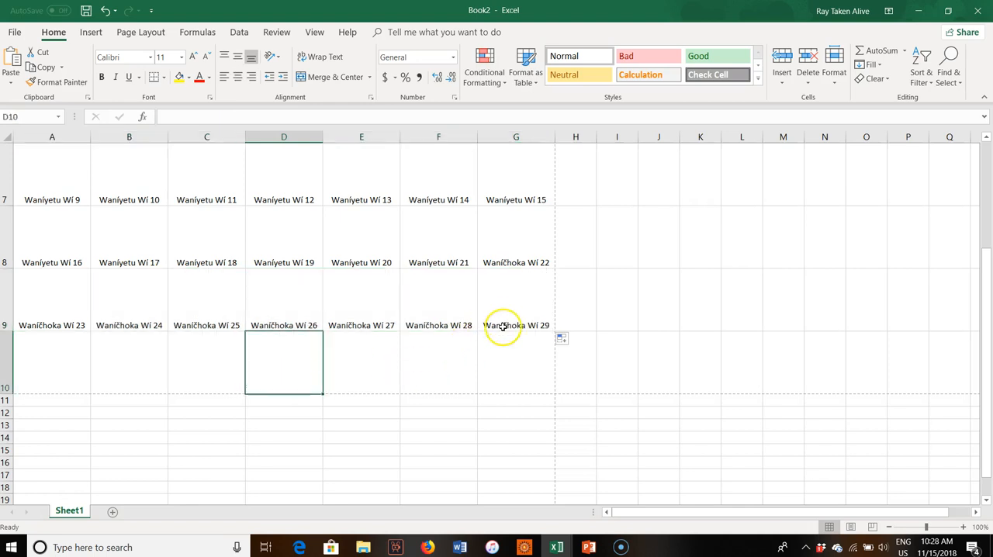
{"action": "left_click", "coordinate": [425, 354]}
{"action": "left_click", "coordinate": [37, 374]}
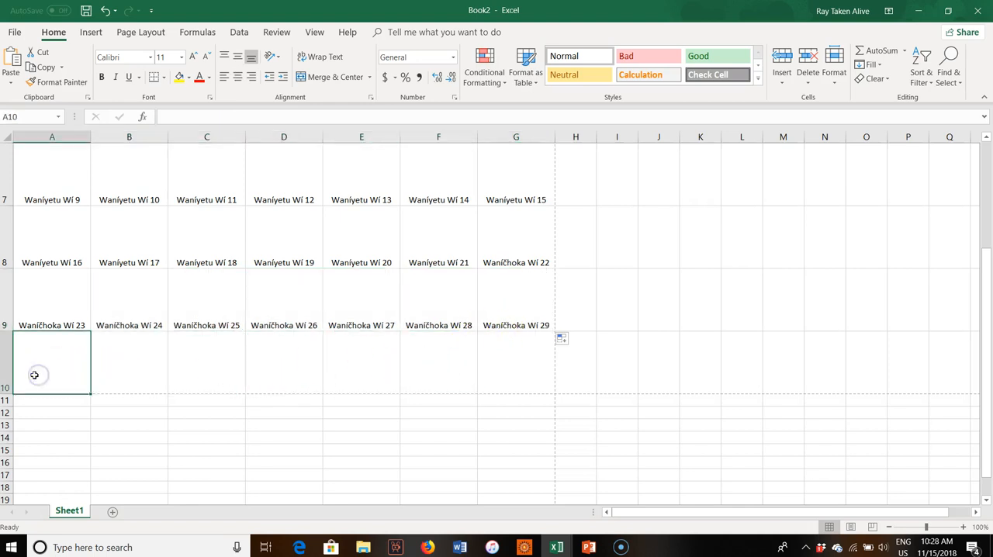
{"action": "type", "text": "Wan"}
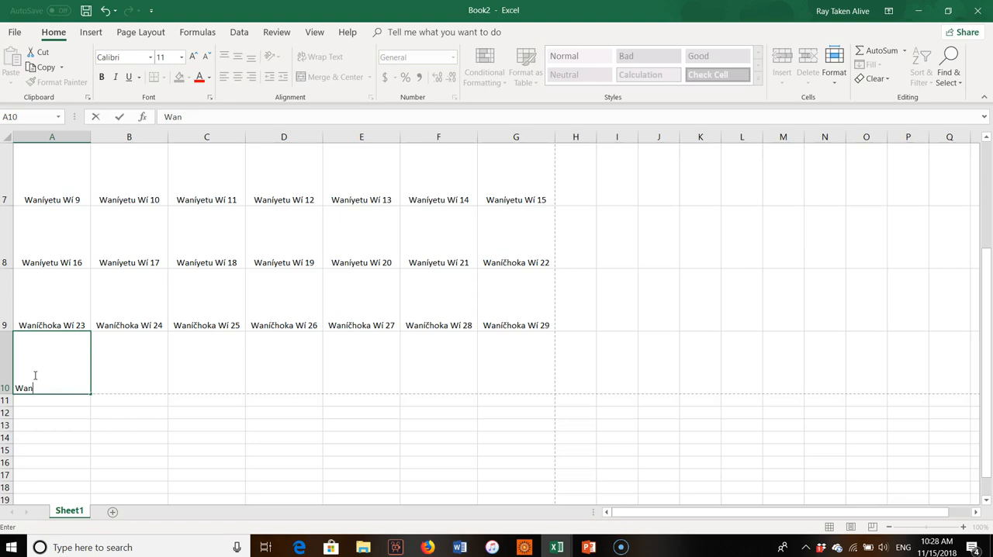
{"action": "type", "text": "íč"}
{"action": "type", "text": "30"}
{"action": "left_click", "coordinate": [116, 375]}
{"action": "left_click", "coordinate": [79, 373]}
{"action": "left_click_drag", "start_coordinate": [90, 393], "coordinate": [158, 393]}
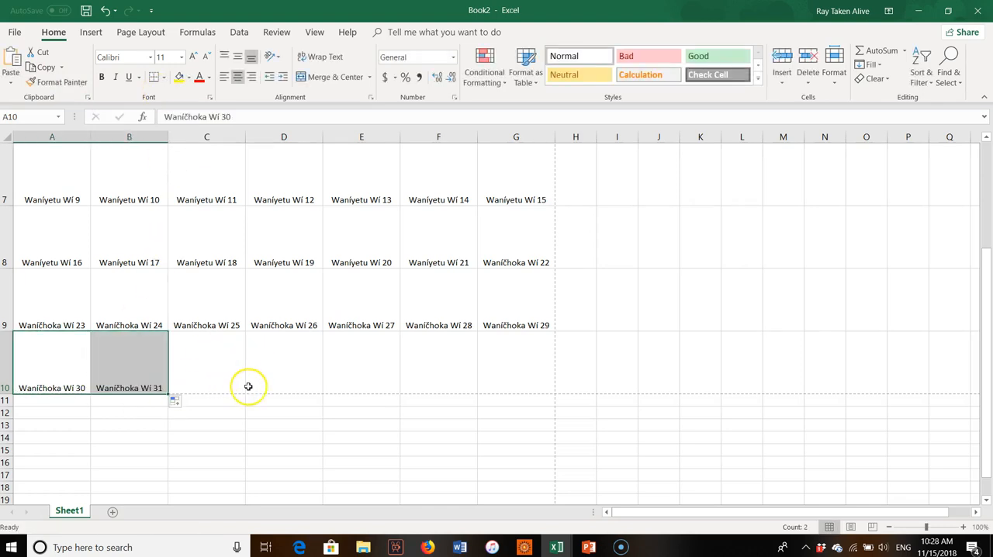
{"action": "scroll", "coordinate": [253, 396], "scroll_direction": "up", "scroll_amount": 2}
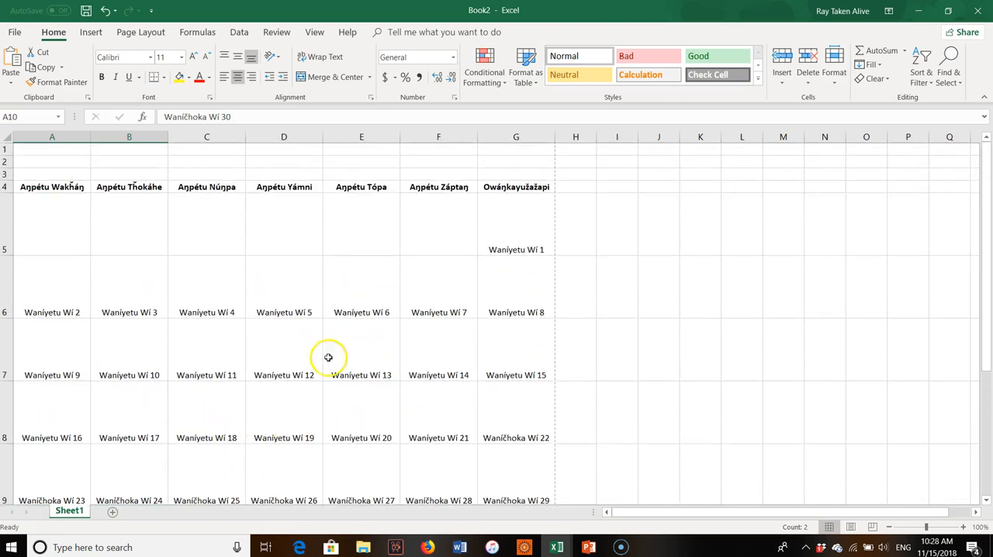
{"action": "scroll", "coordinate": [504, 302], "scroll_direction": "down", "scroll_amount": 2}
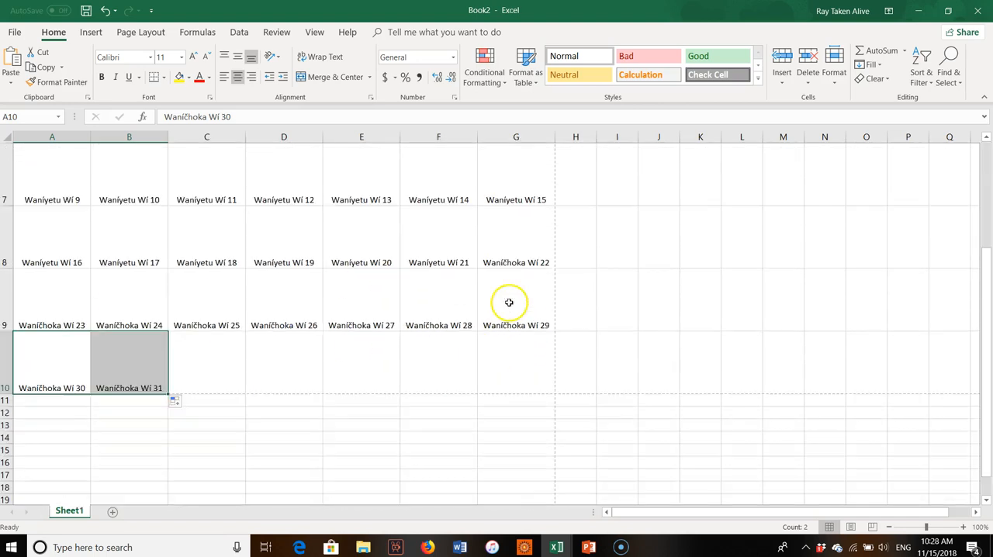